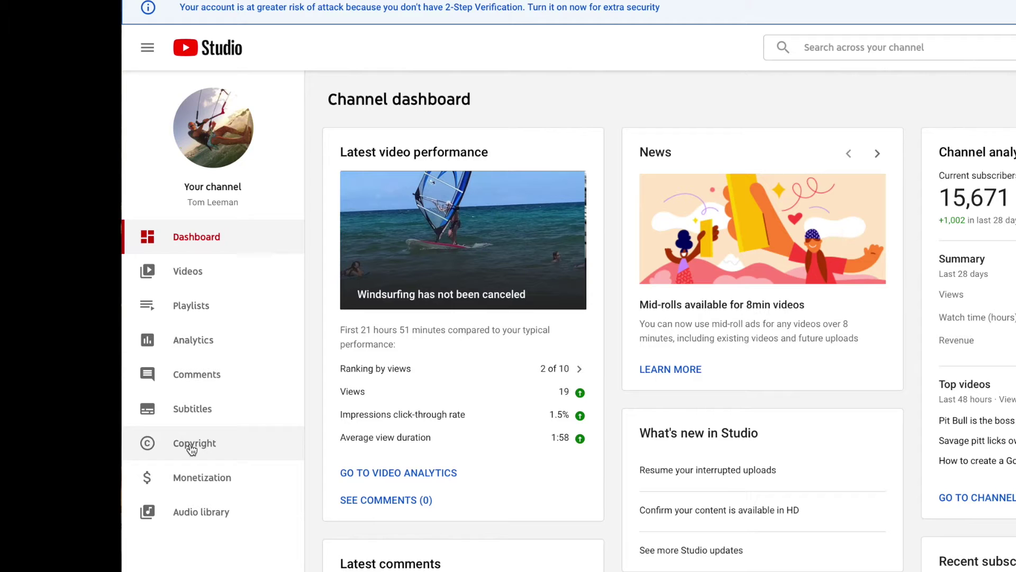
Open the channel's Audio library from the left sidebar to show its full track list
click(188, 511)
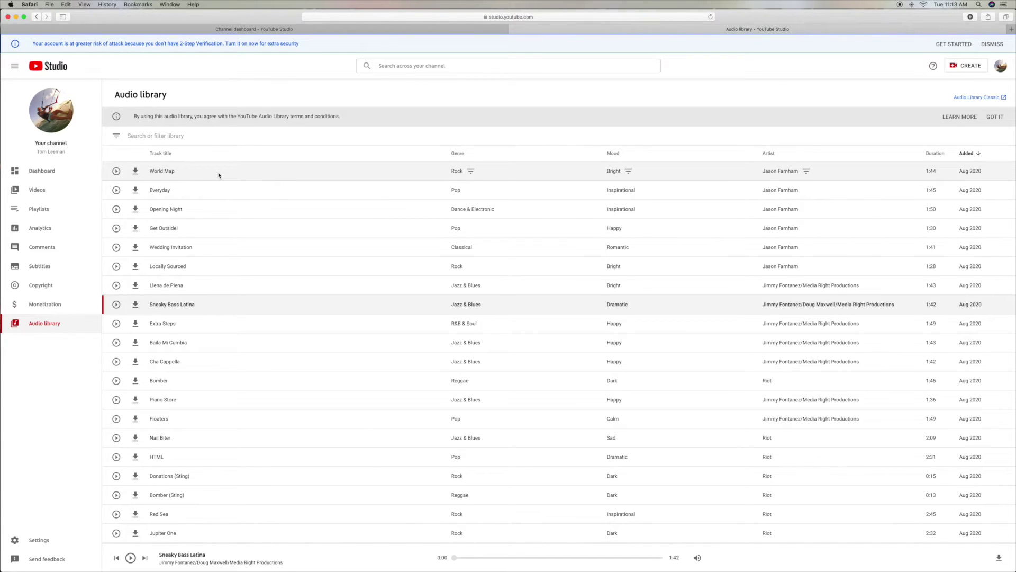
Play the World Map preview, then mute and unmute it
click(116, 171)
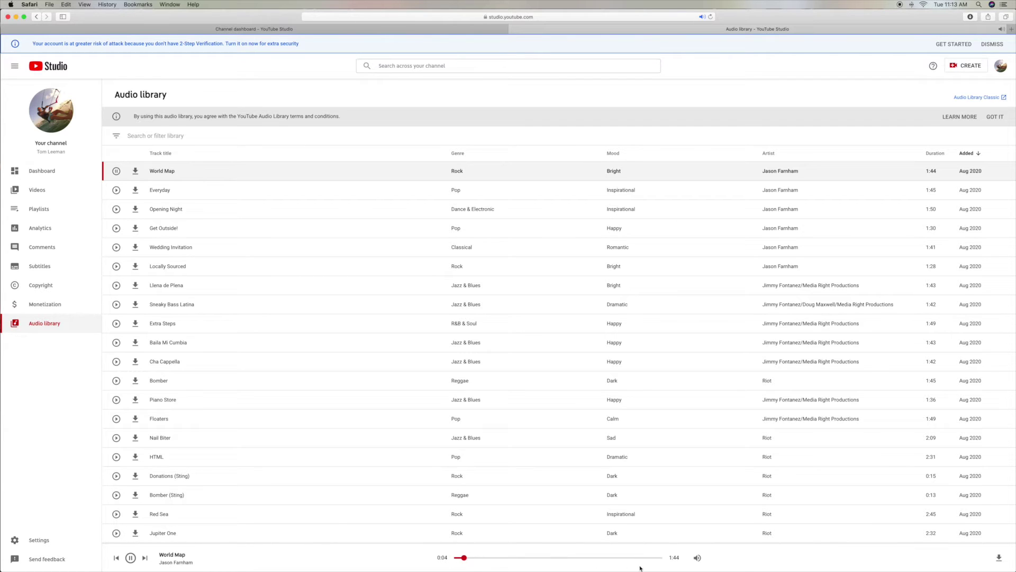
mouse_move(697, 557)
click(698, 558)
click(697, 558)
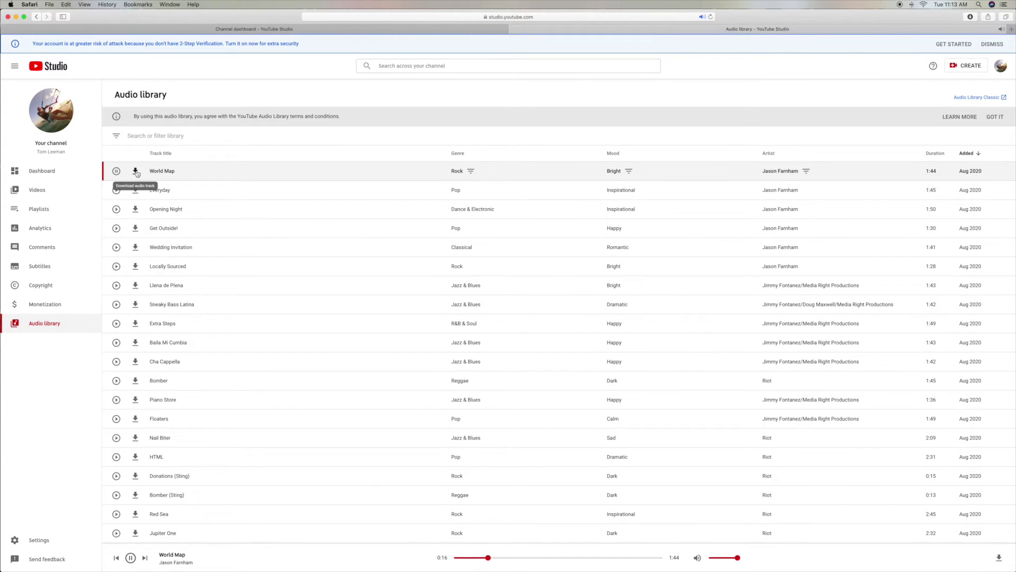
Pause World Map and switch playback to Wedding Invitation
click(130, 557)
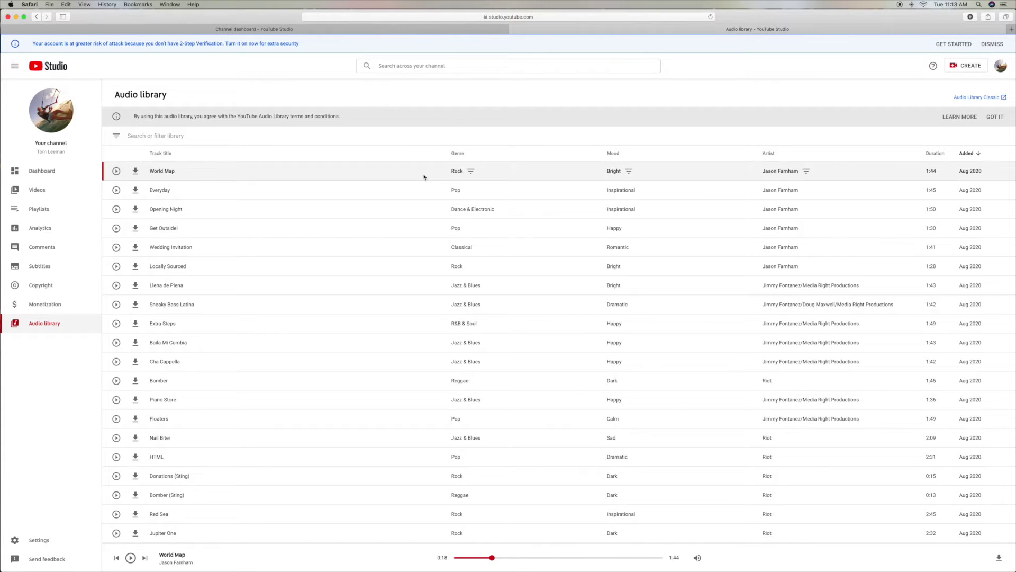
click(116, 247)
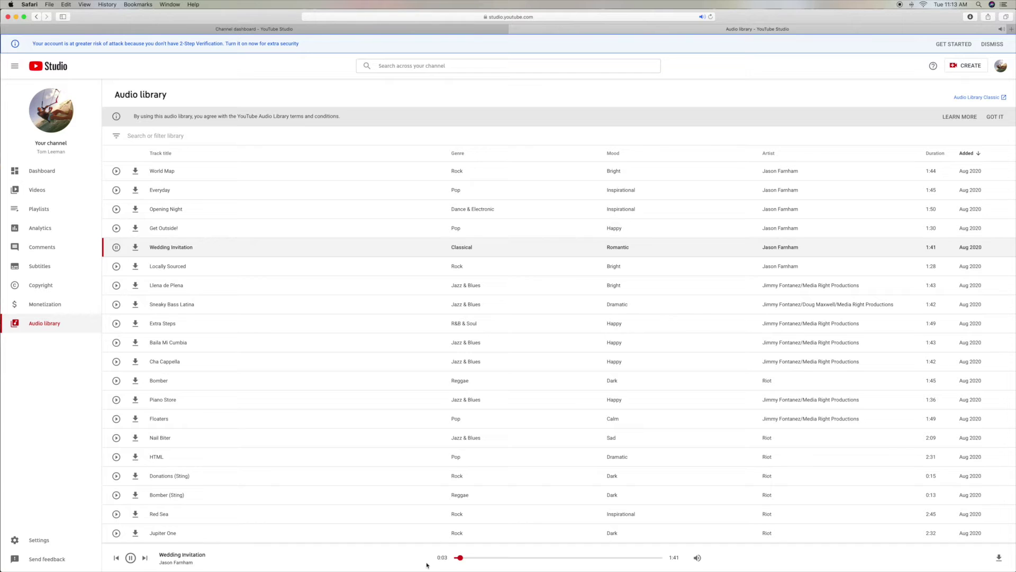
mouse_move(698, 567)
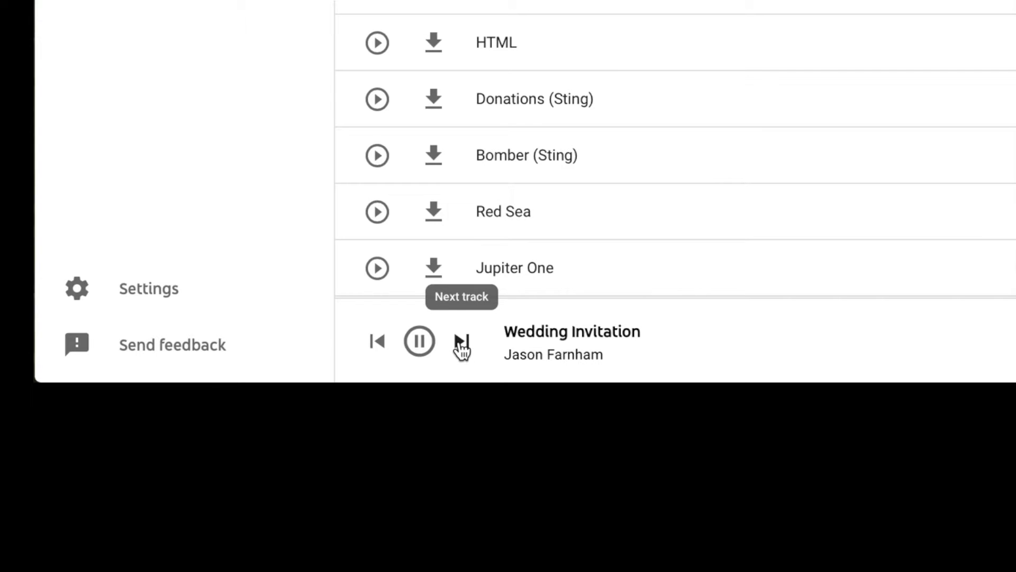
Skip forward through Locally Sourced, Llena de Plena and Sneaky Bass Latina to Extra Steps
click(461, 344)
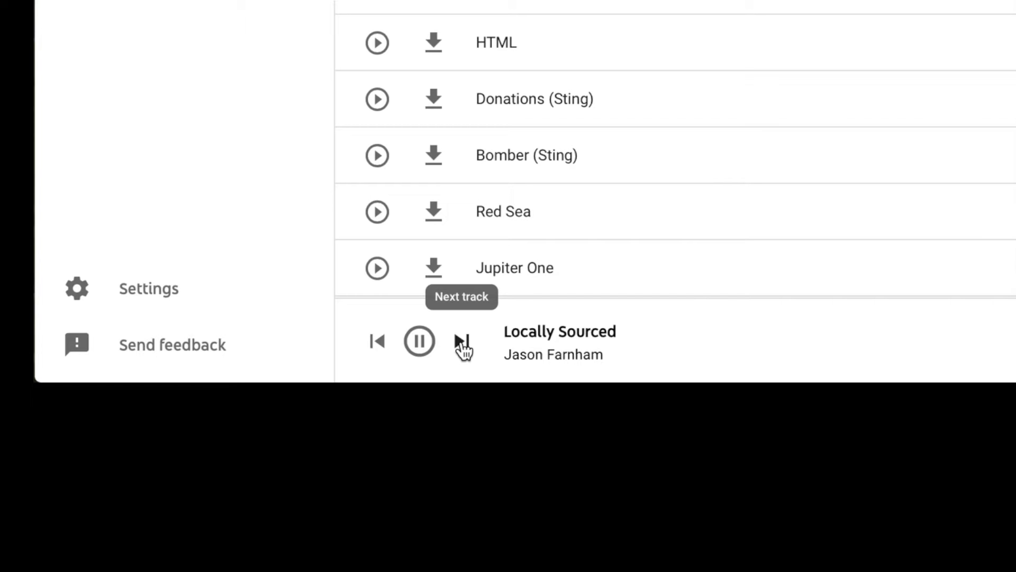
click(463, 345)
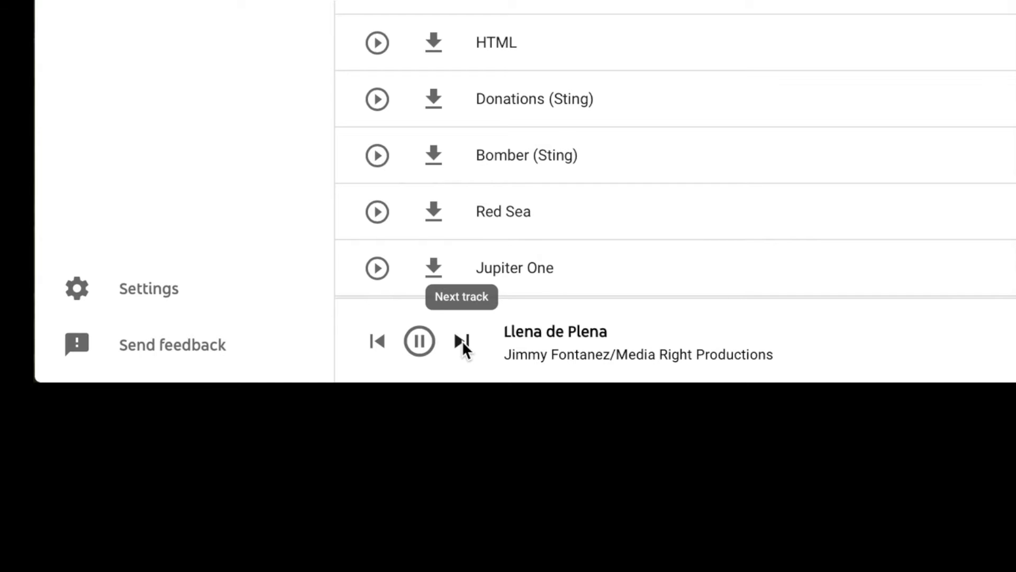
click(462, 341)
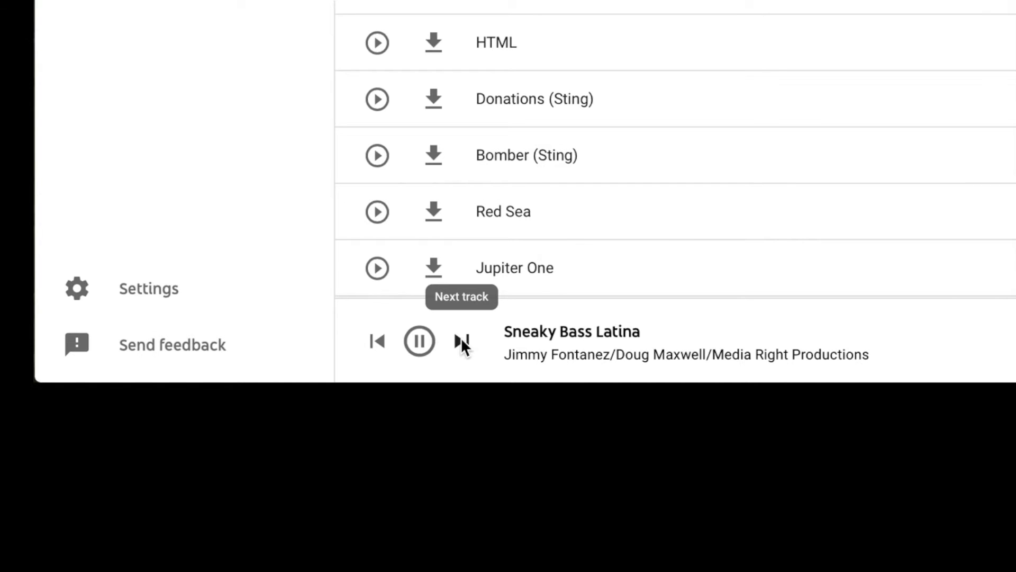
click(462, 342)
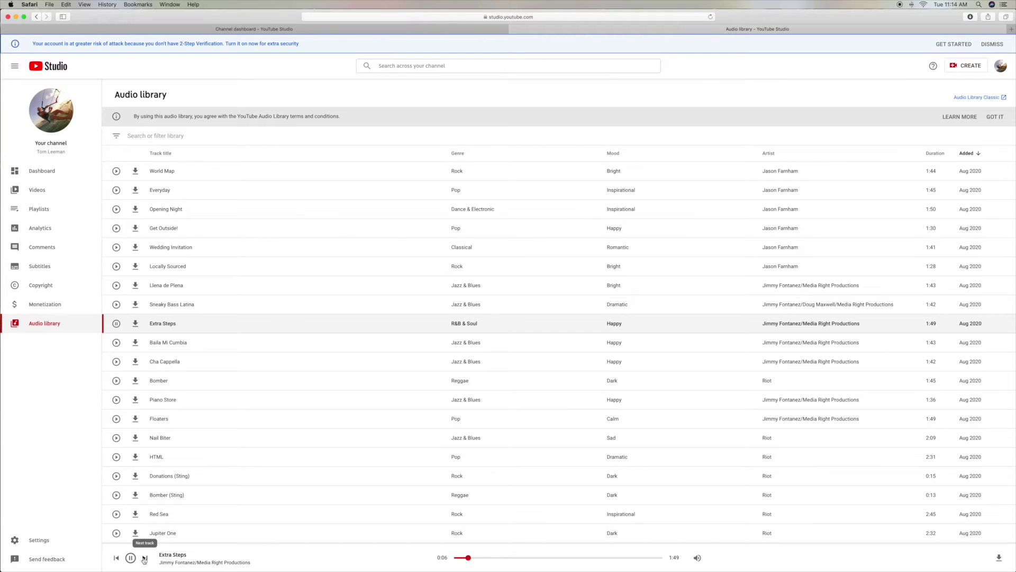
Pause and resume Extra Steps, then reload the page so the list starts at World Map
click(131, 558)
click(116, 324)
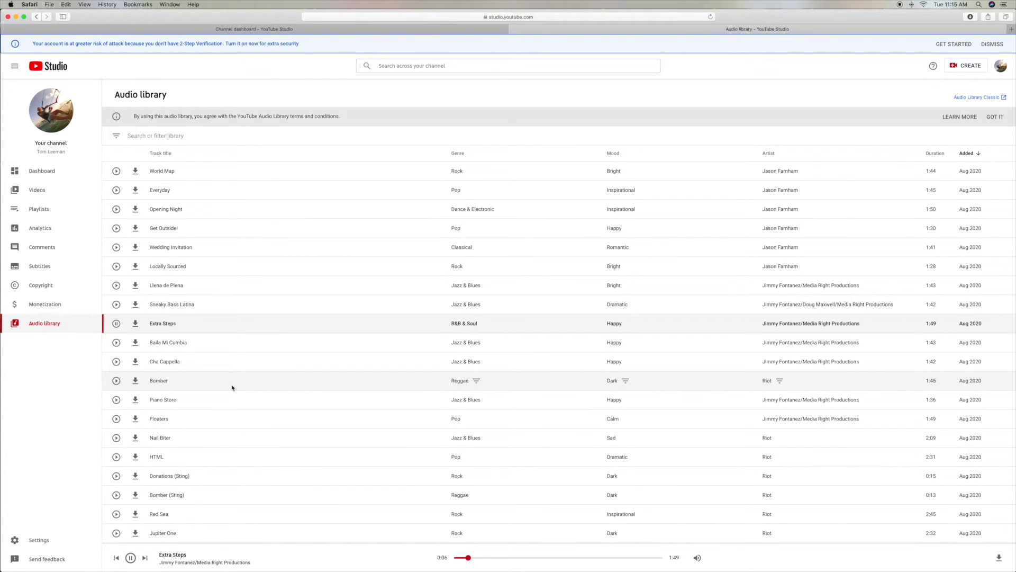
click(710, 16)
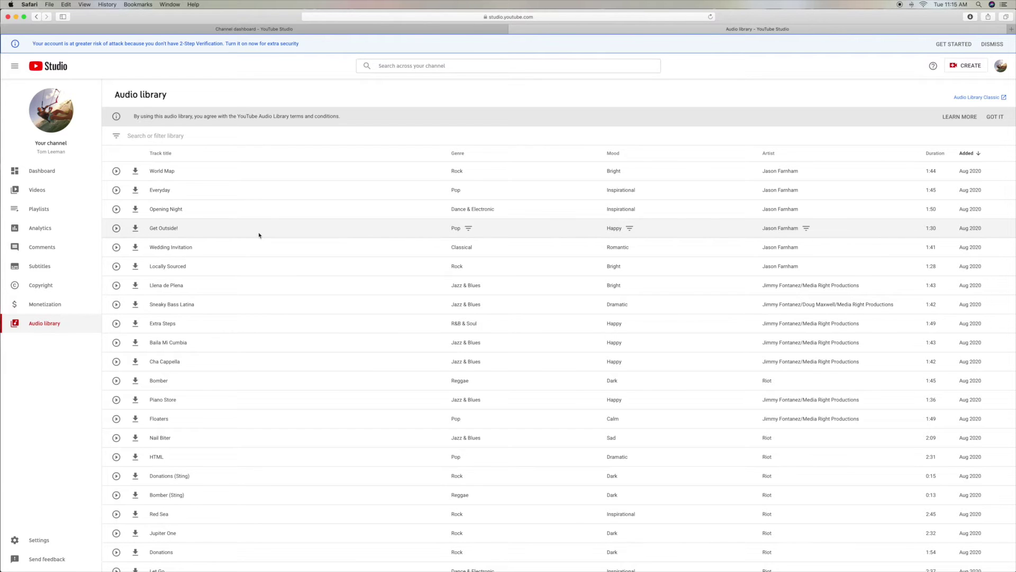
scroll(284, 229, down, 5)
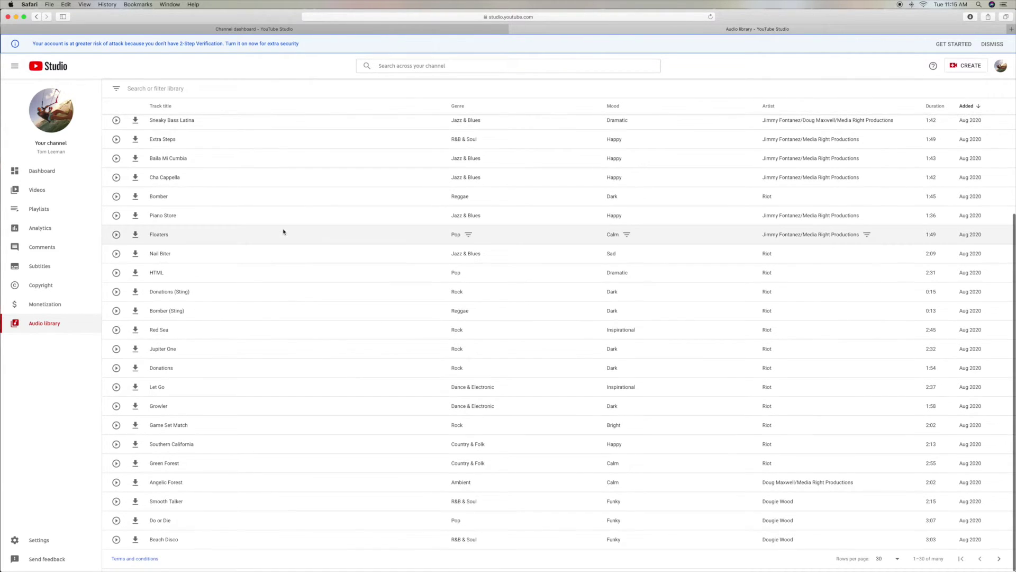
scroll(284, 231, up, 5)
scroll(284, 232, down, 5)
scroll(284, 231, up, 5)
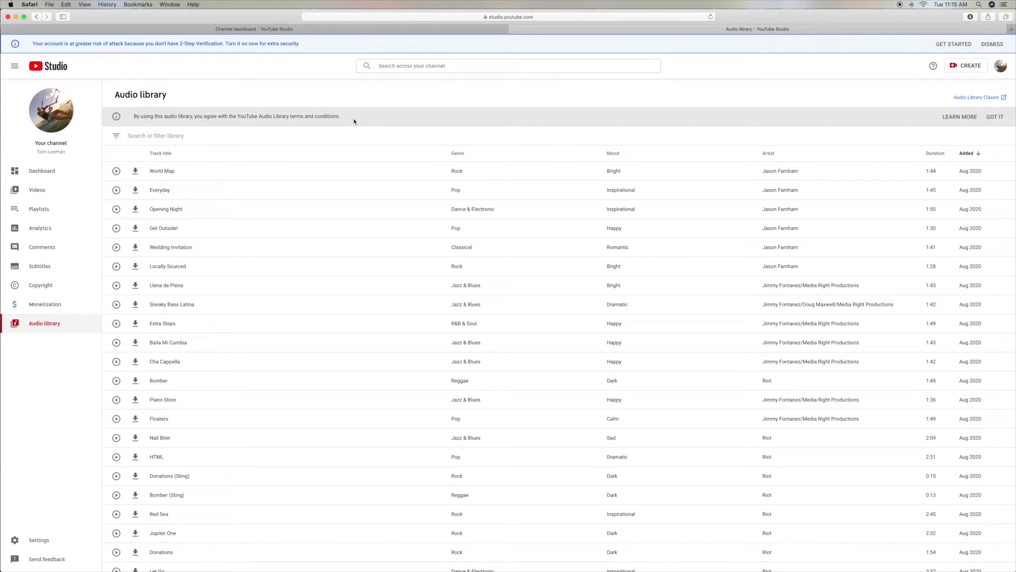
Dismiss the audio library terms notice
click(995, 117)
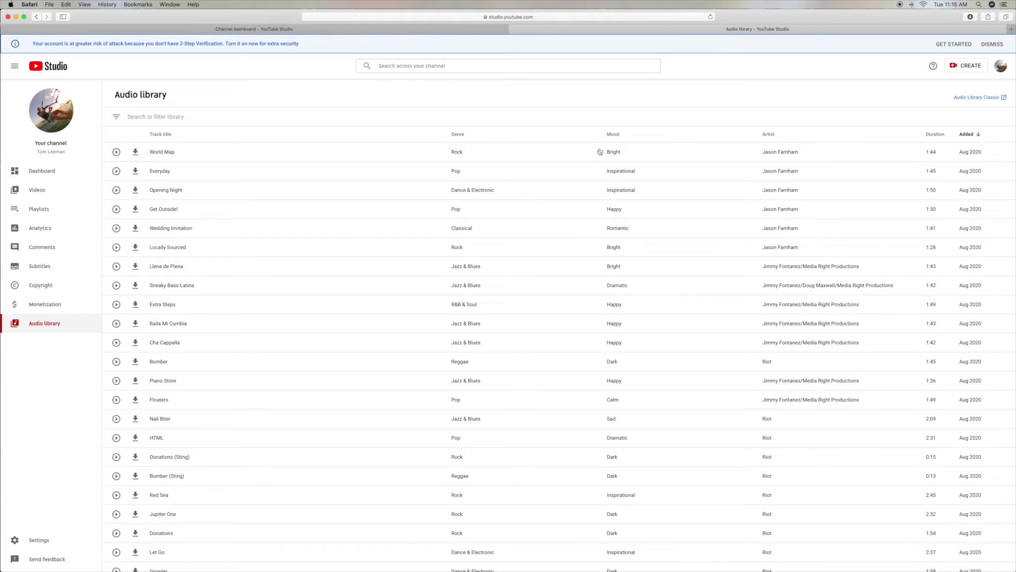
scroll(600, 151, down, 5)
scroll(600, 151, up, 6)
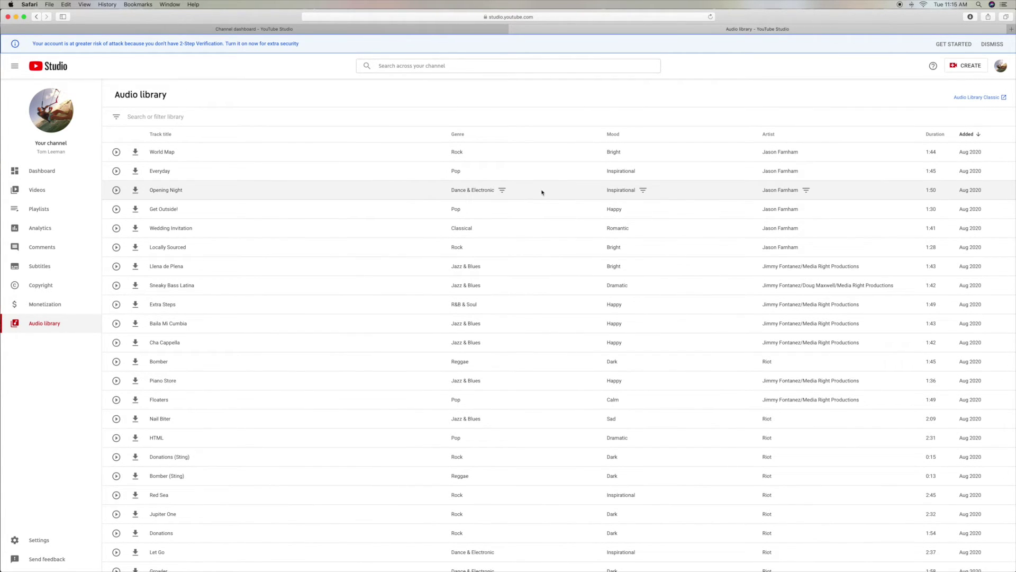
Play the 1:30 Happy Pop track Get Outside!, then pause it at 0:02
click(116, 208)
scroll(231, 200, down, 3)
scroll(231, 200, down, 2)
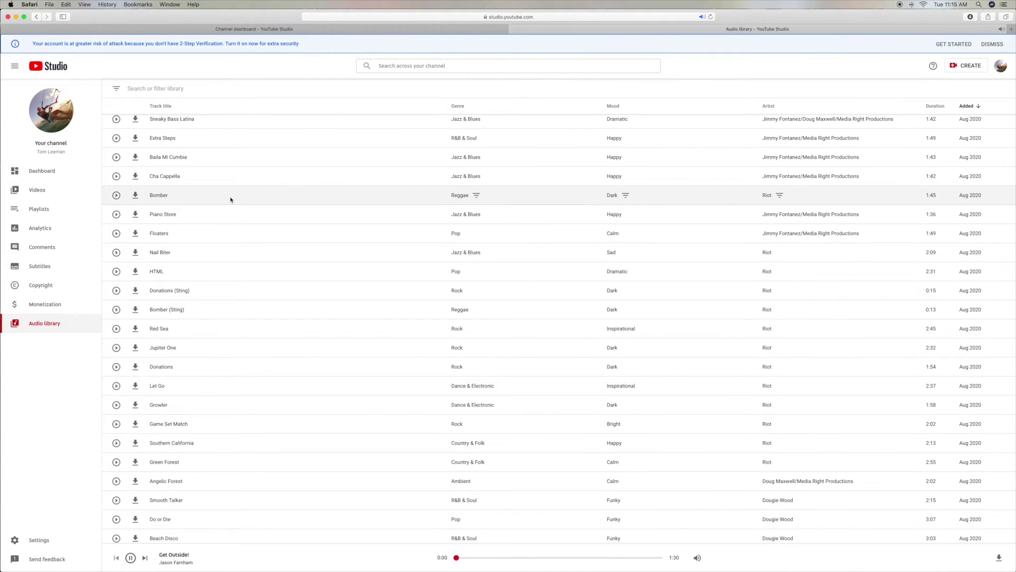
click(131, 558)
scroll(277, 462, up, 5)
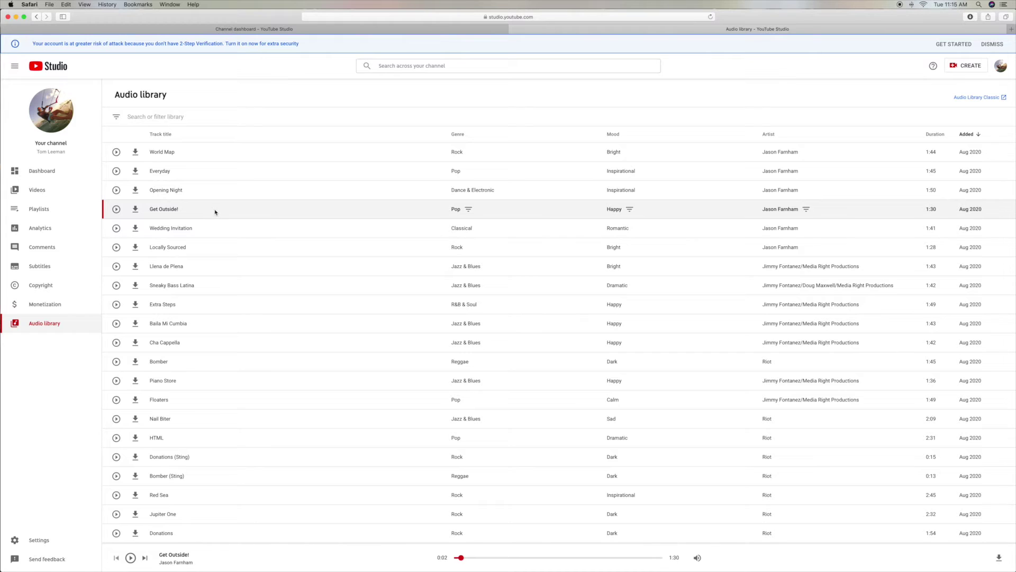
Filter the library to Pop genre tracks, then remove the Pop filter
click(468, 210)
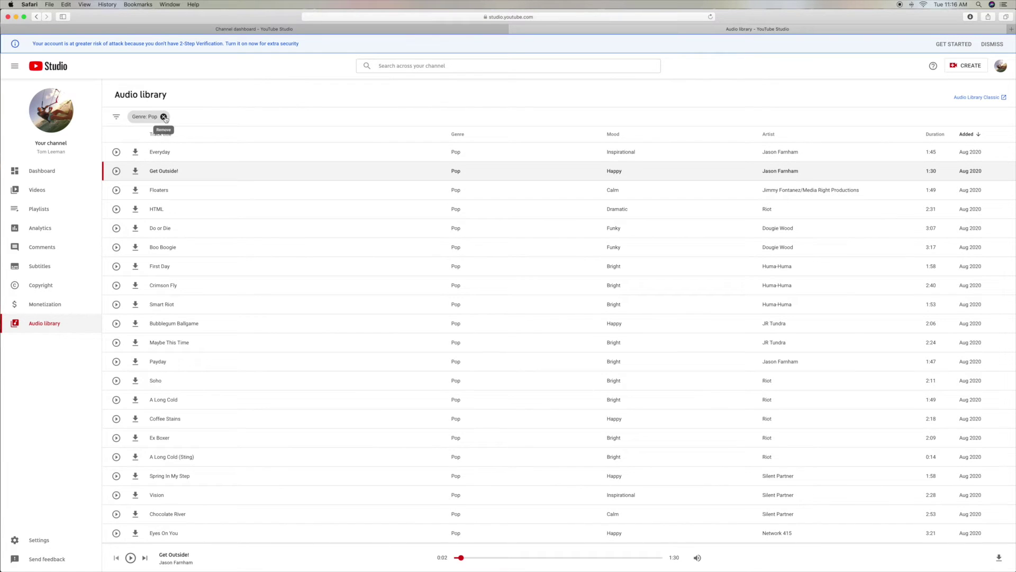
click(165, 117)
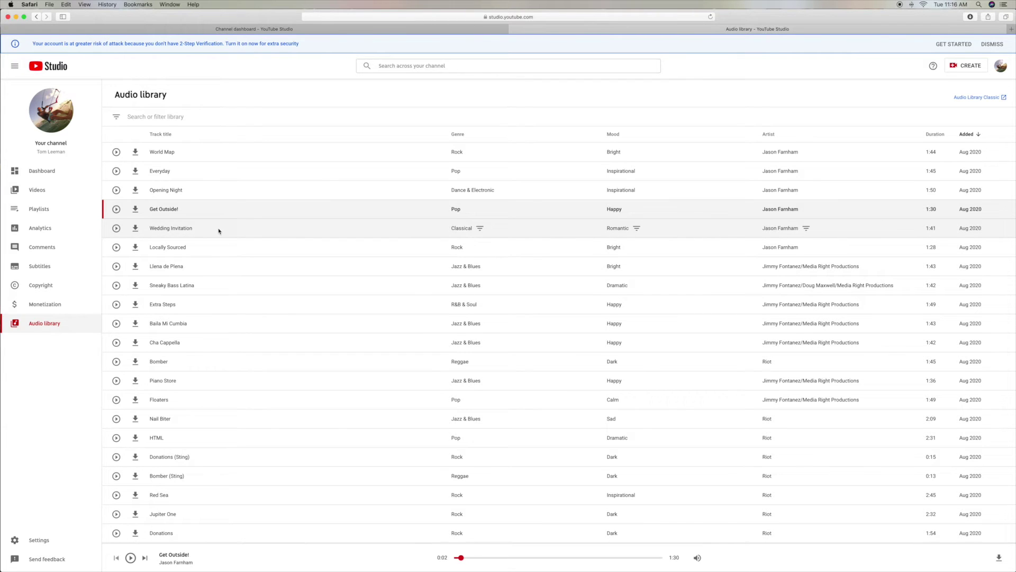
Play Wedding Invitation, filter to Classical genre, then clear the Classical filter
click(116, 229)
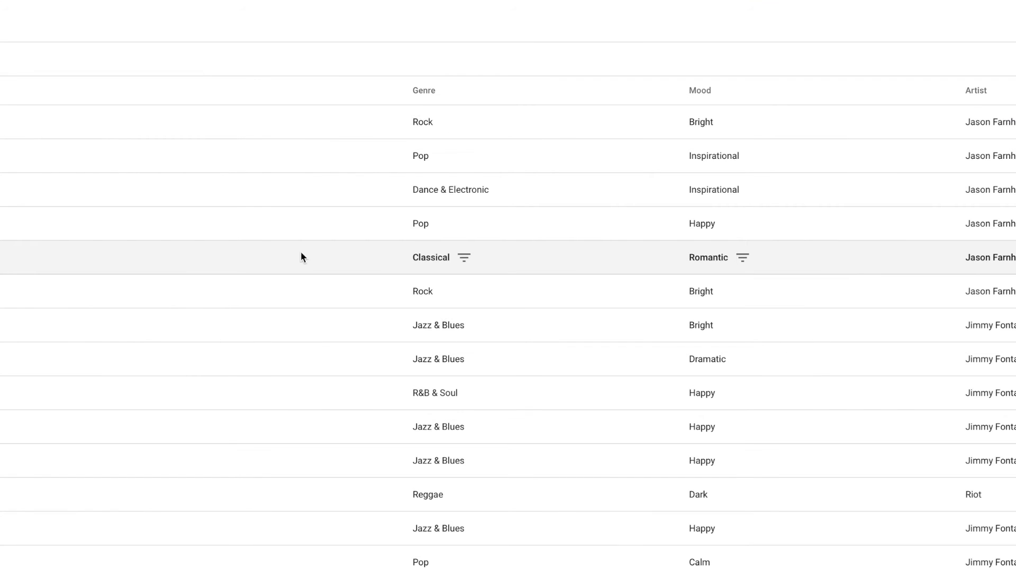
click(464, 257)
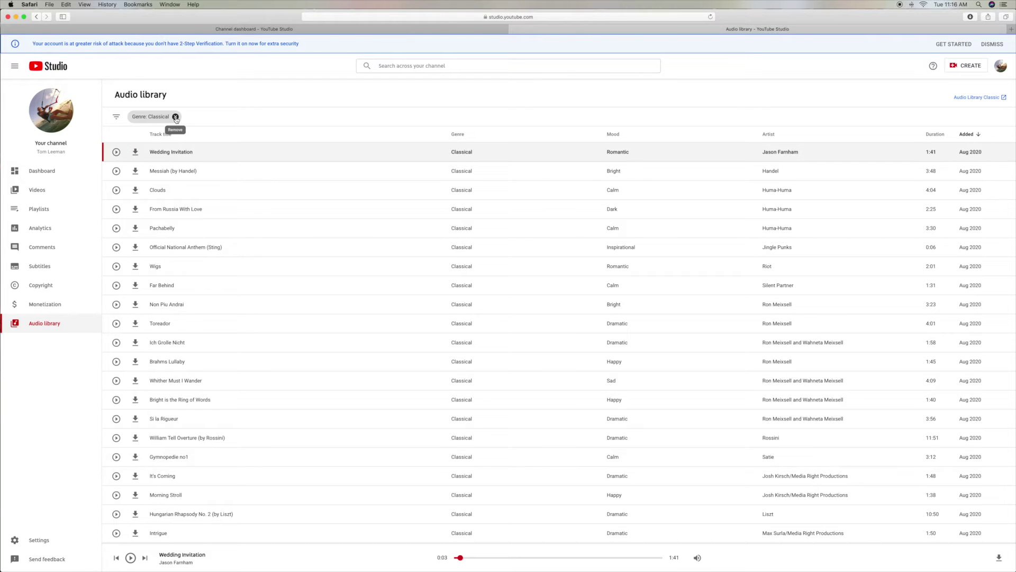
click(531, 220)
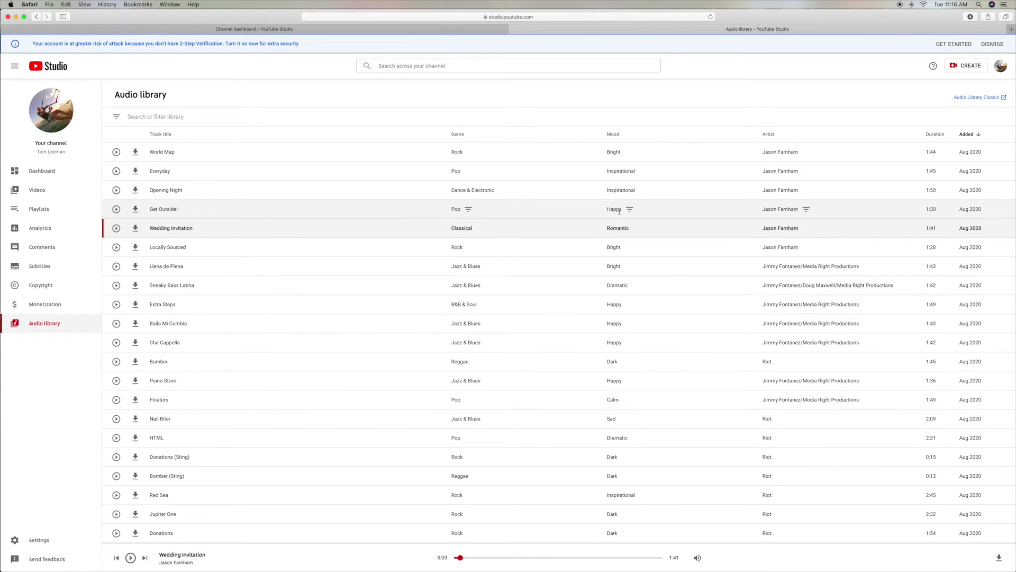
Filter to Romantic mood, play and pause Tonto at 0:06, then clear the mood filter
click(637, 229)
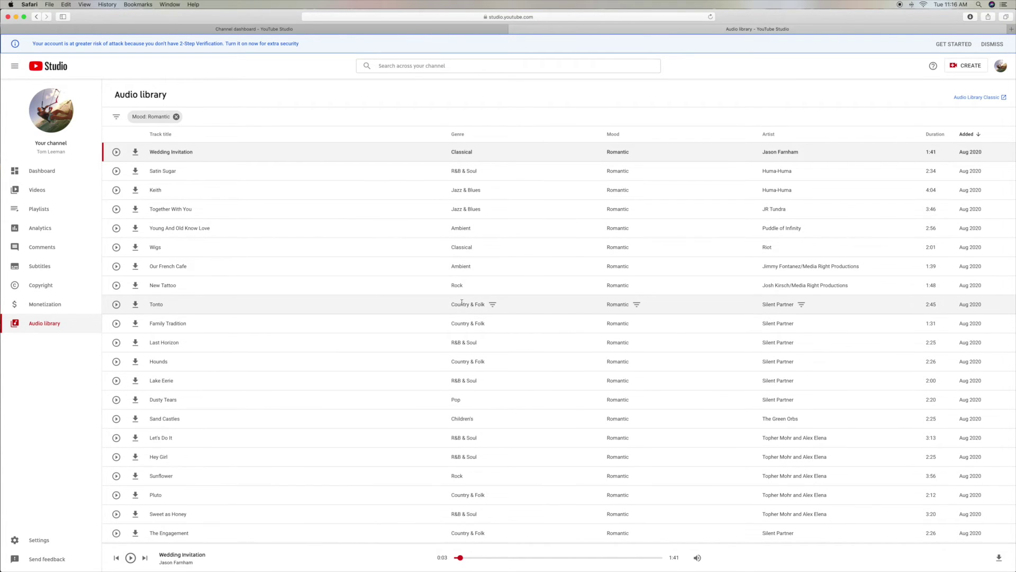
click(116, 304)
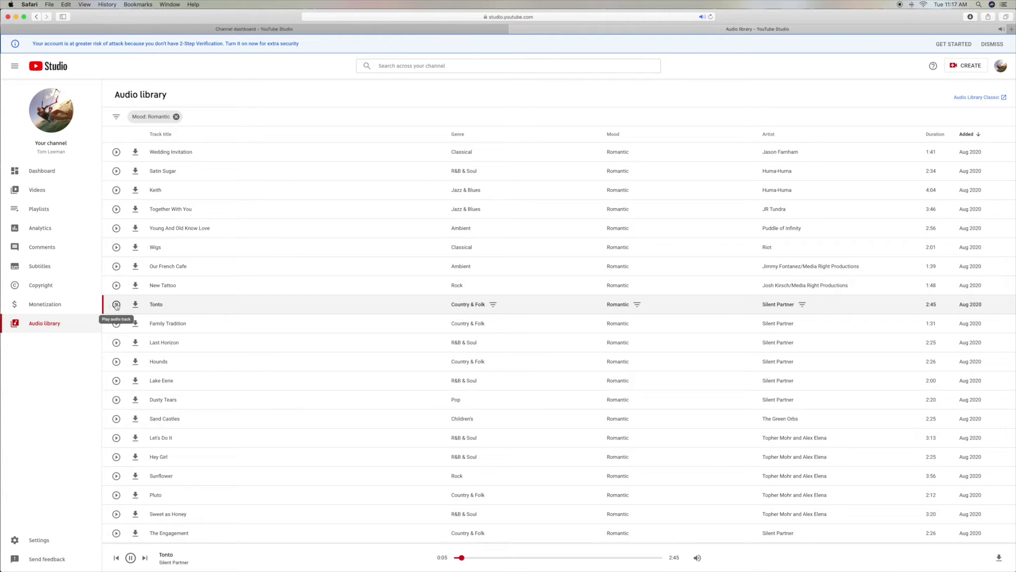
click(116, 305)
click(177, 117)
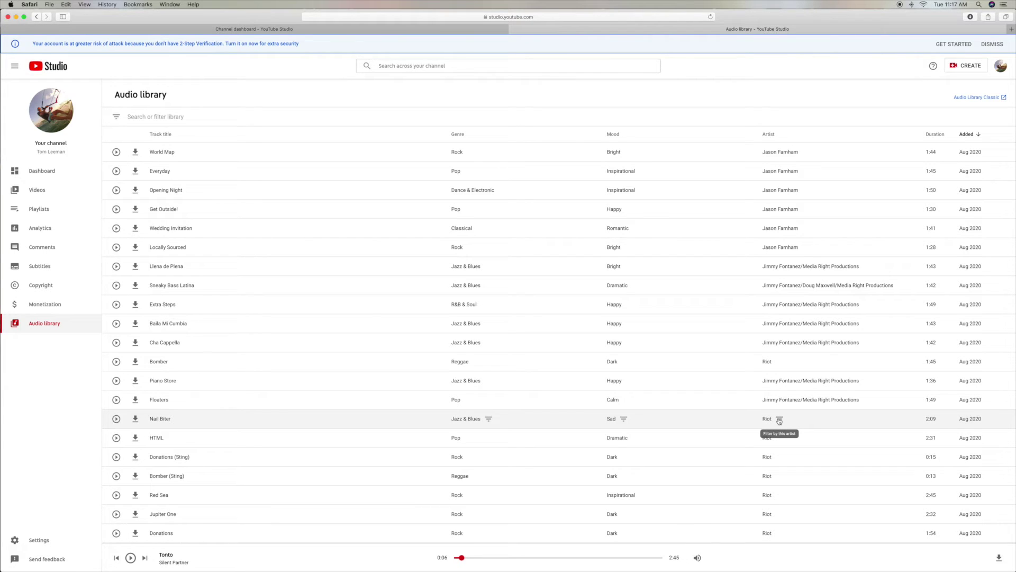
click(779, 419)
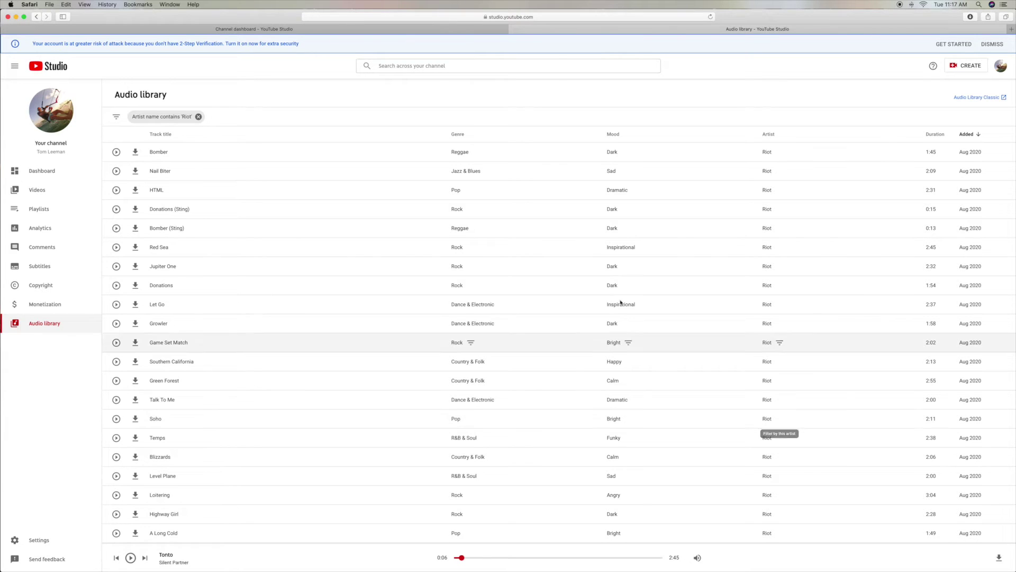
click(199, 117)
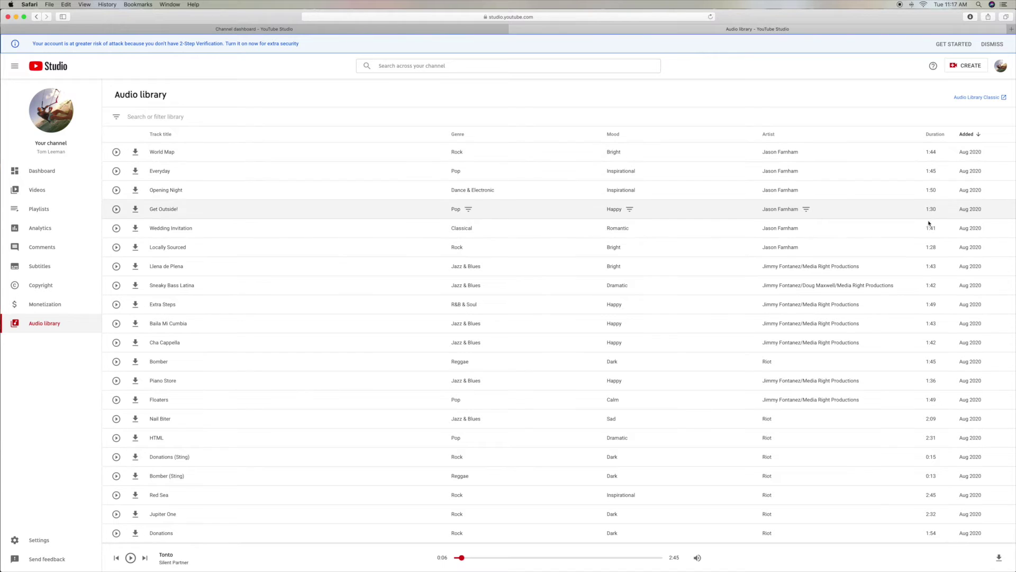
scroll(931, 324, down, 4)
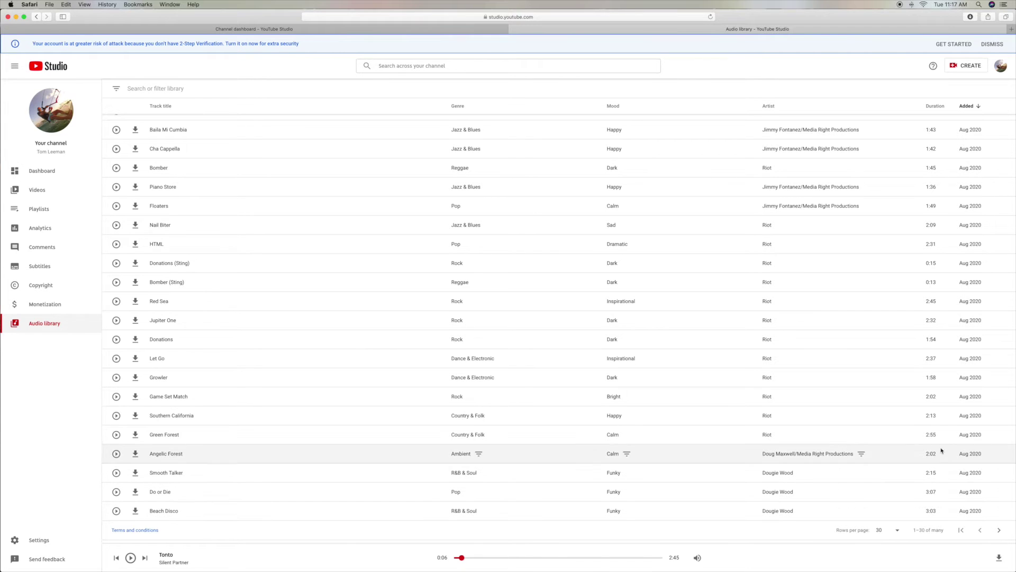
Sort tracks by duration, then reverse it so the 17:31 Mer-Ka-Ba leads
scroll(932, 413, up, 4)
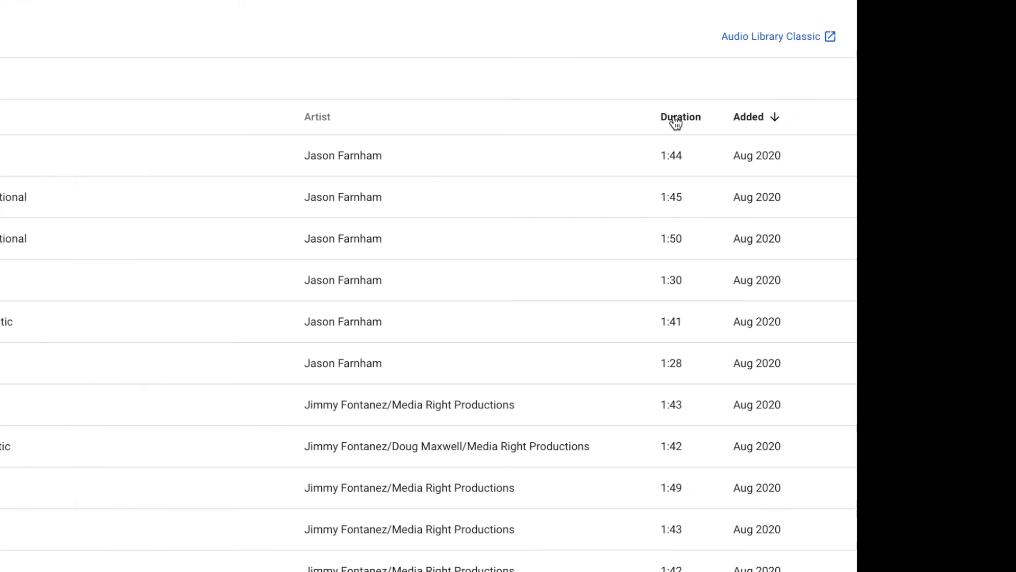
click(931, 135)
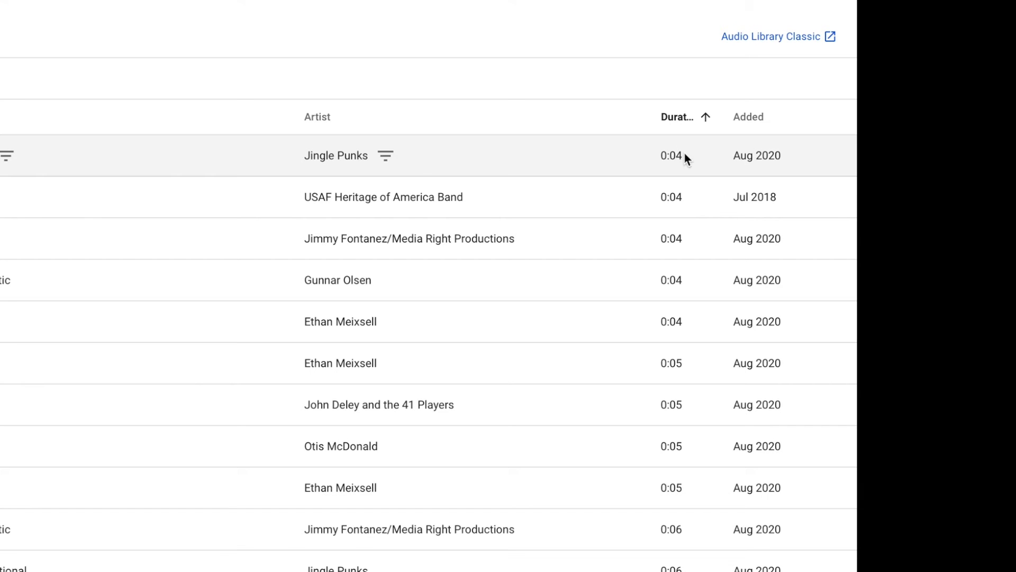
scroll(676, 159, down, 7)
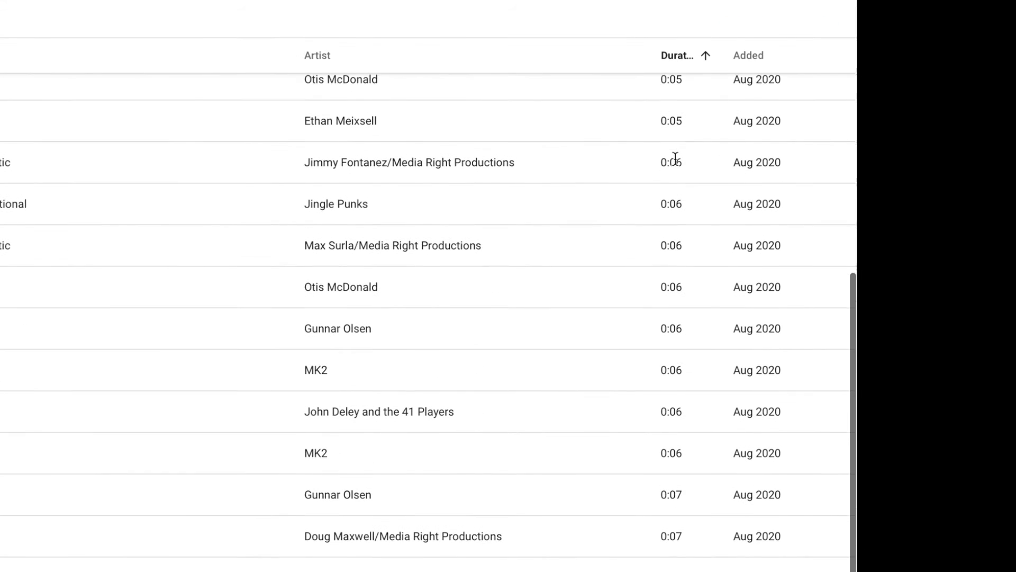
scroll(676, 162, up, 3)
scroll(675, 159, up, 4)
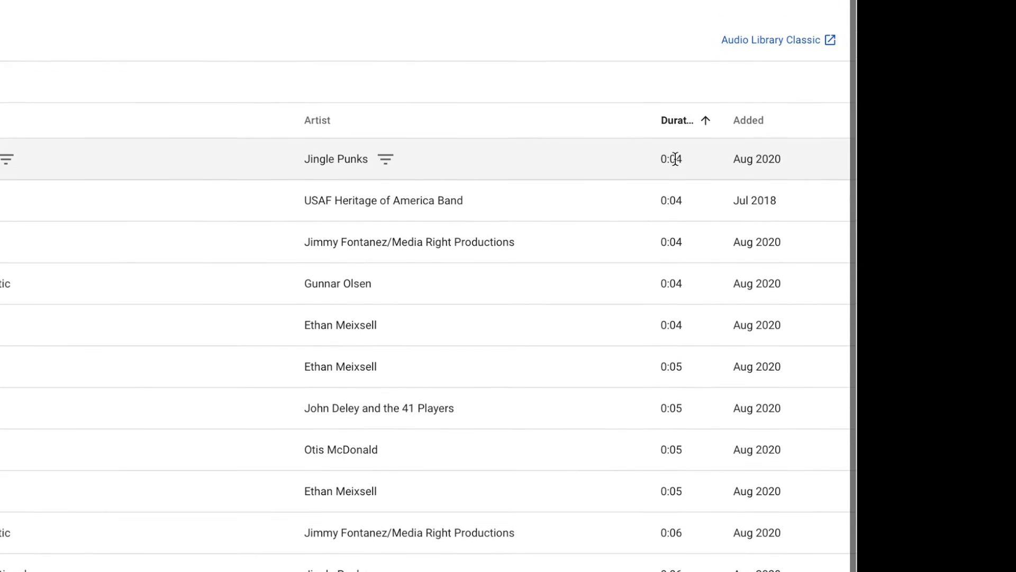
click(689, 122)
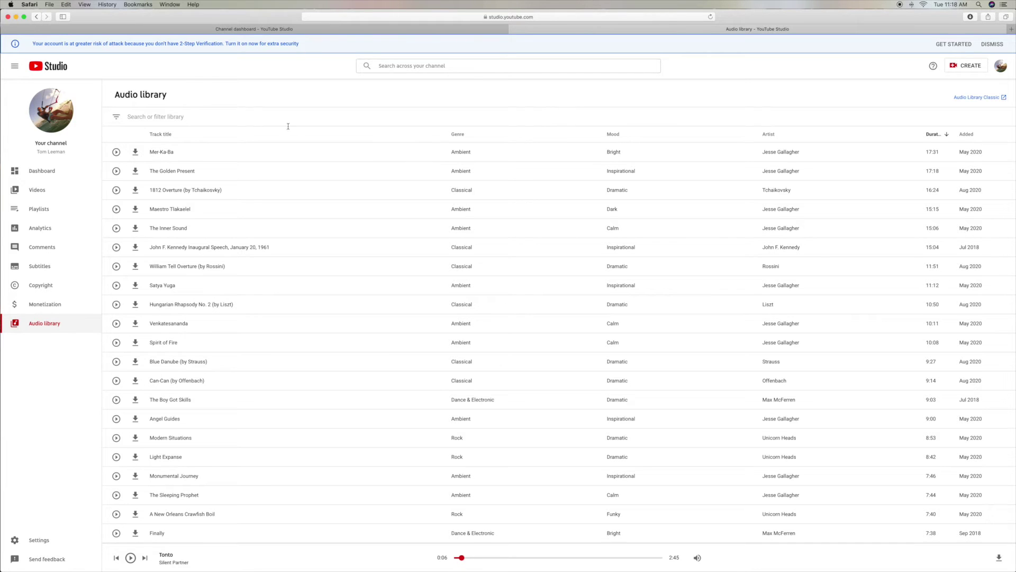
Sort shortest first and preview the 0:04 Into the Depths (Sting) and Danzon De Pasion
click(931, 138)
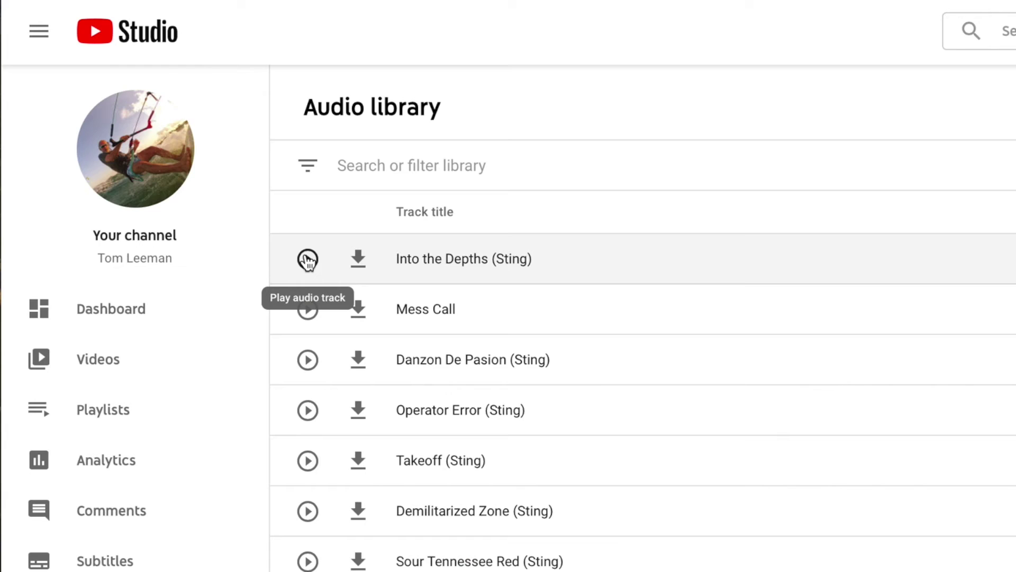
click(308, 259)
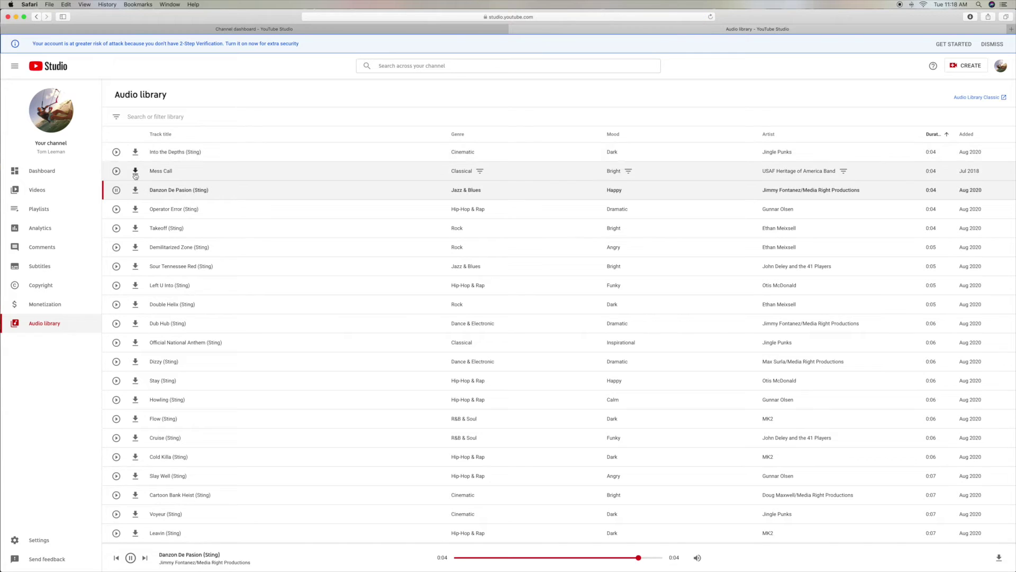
click(116, 152)
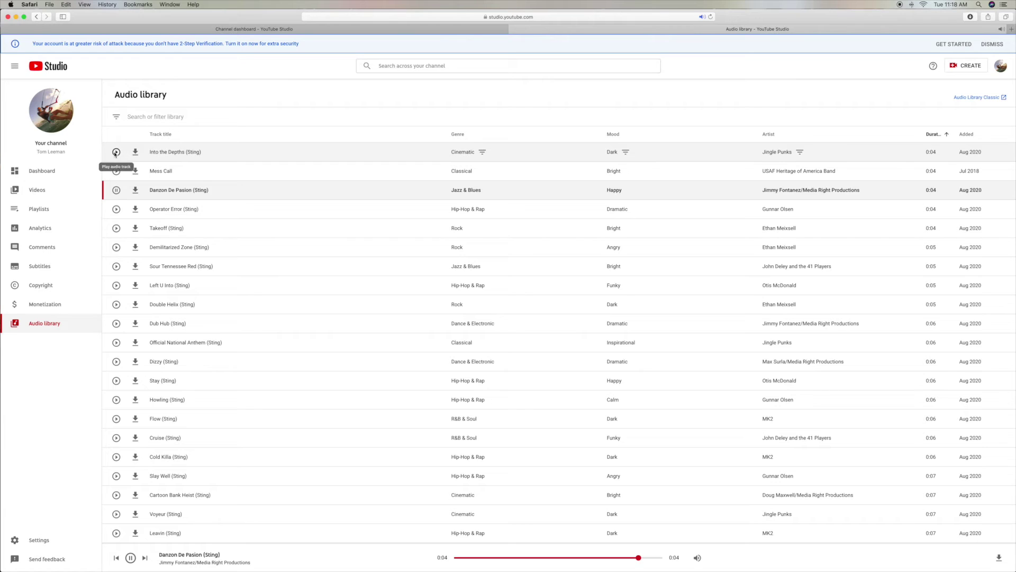
click(116, 190)
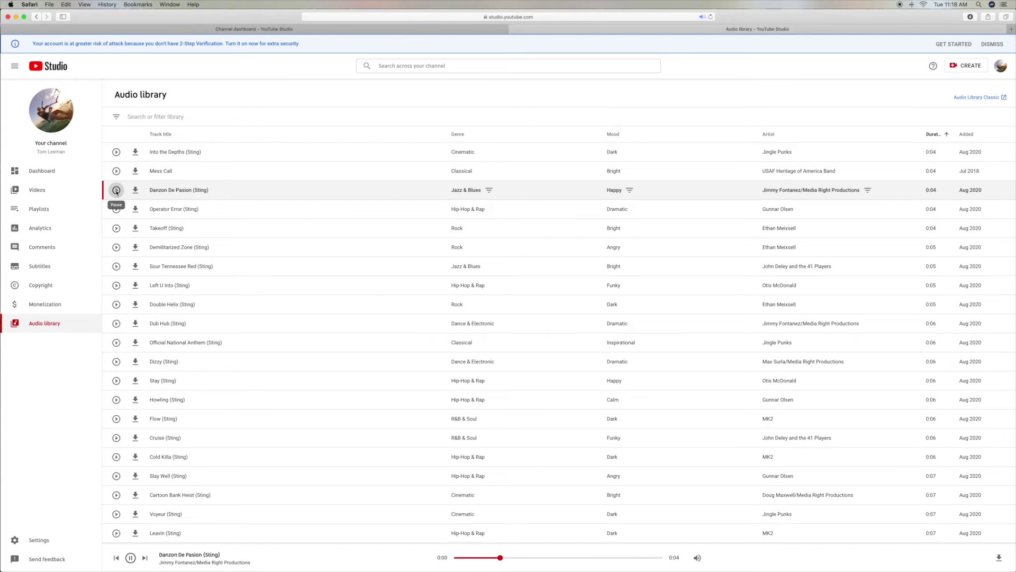
Preview and download Into the Depths (Sting), then confirm its mp3 appears in recent Downloads
click(116, 151)
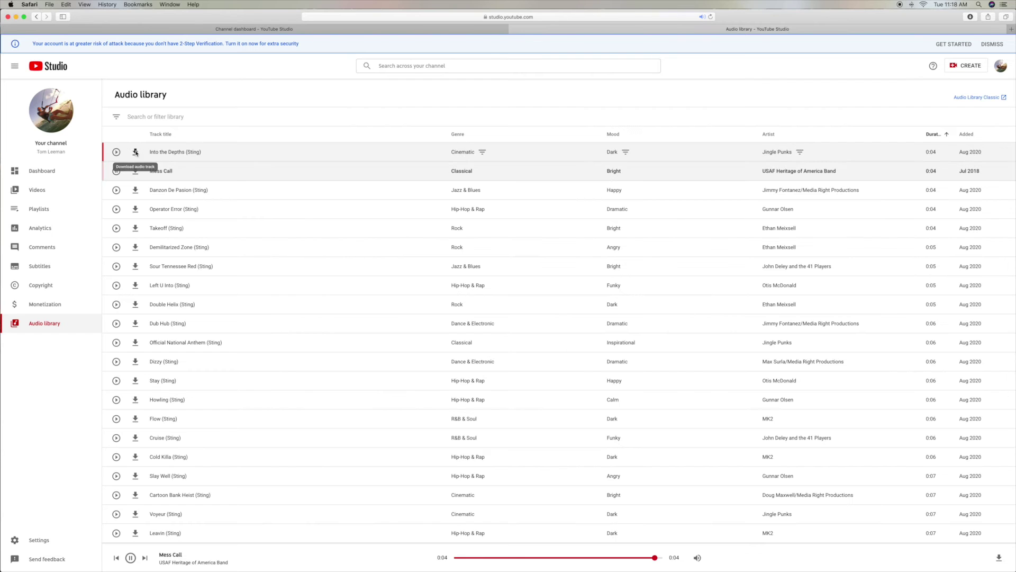
click(386, 250)
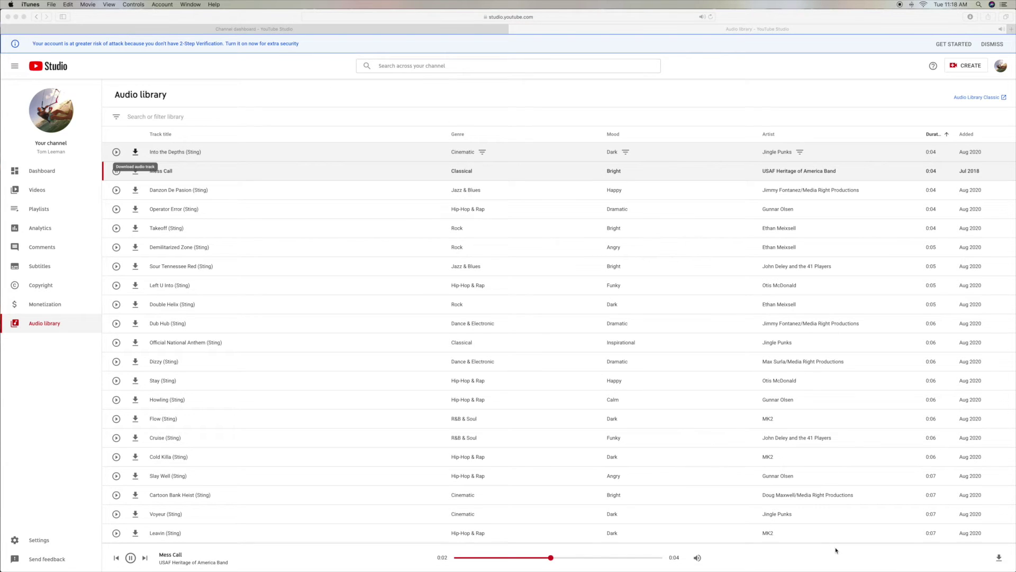
mouse_move(826, 571)
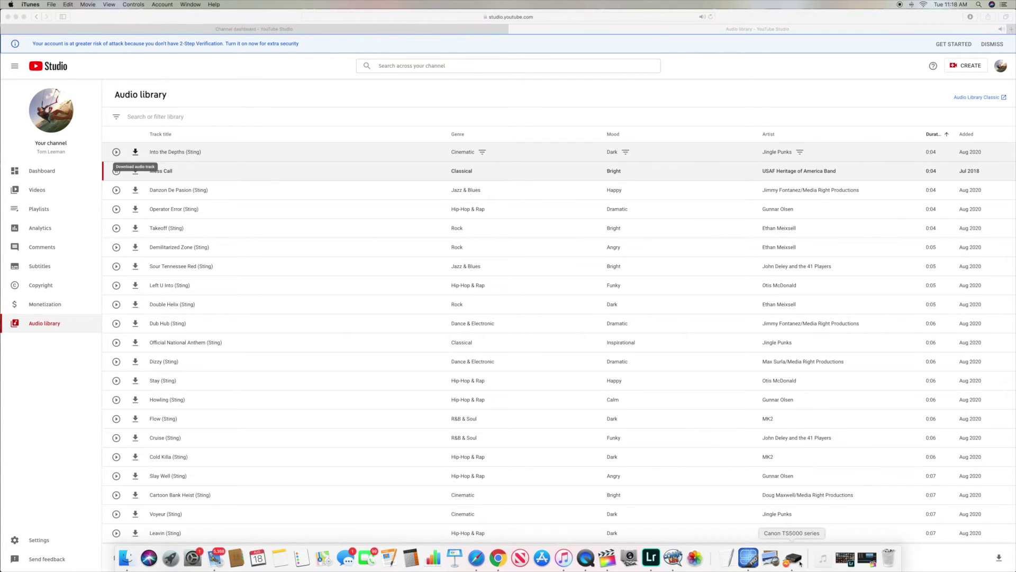
click(823, 560)
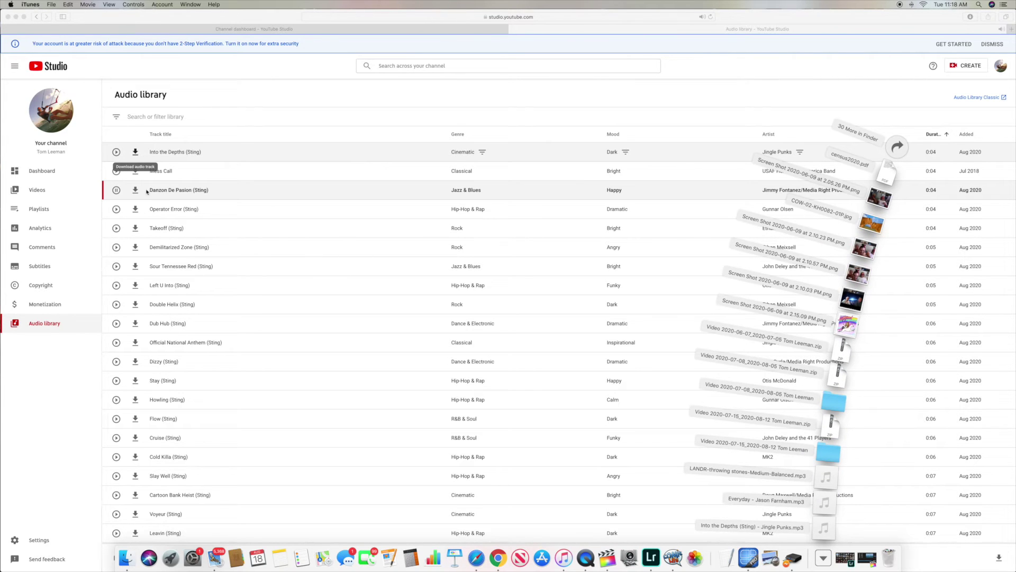
click(120, 190)
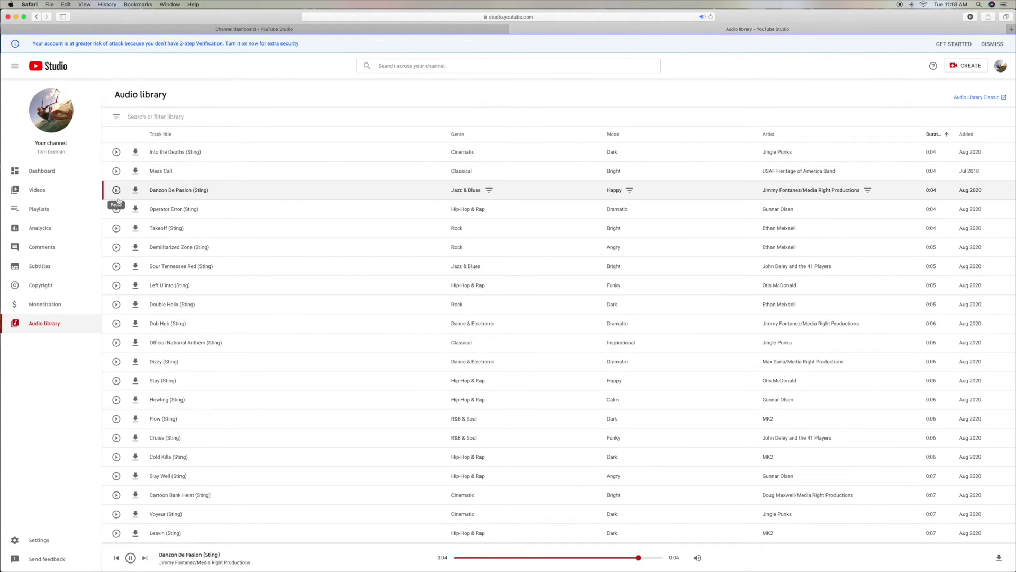
click(130, 557)
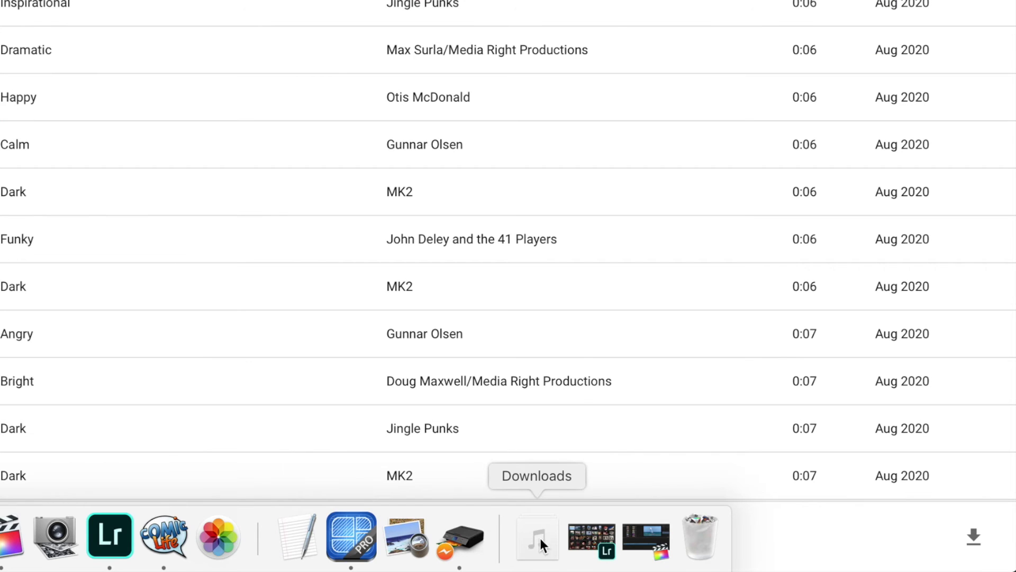
click(539, 535)
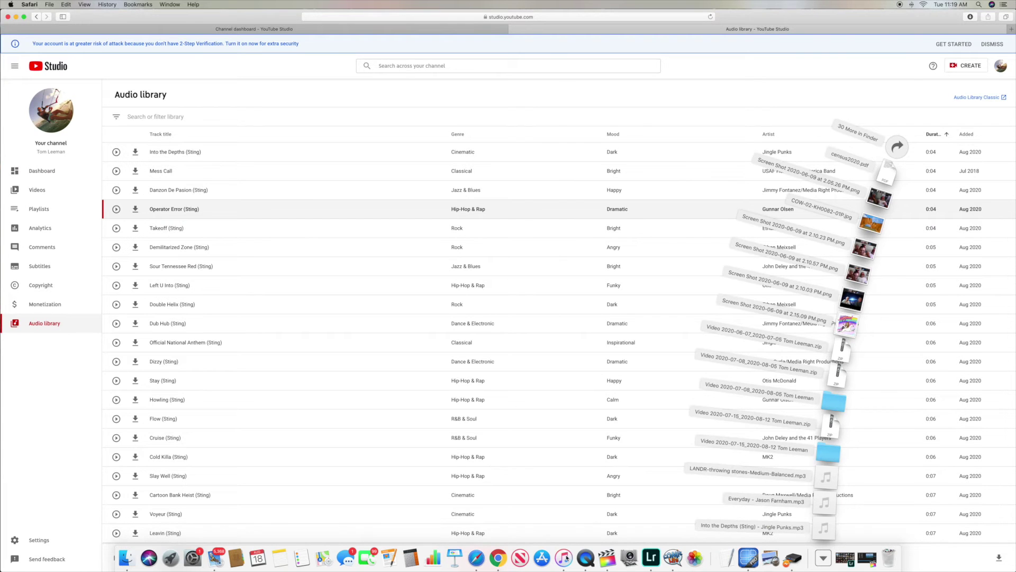
Browse iTunes' Recently Added items in the Music library, then close the iTunes window
click(565, 557)
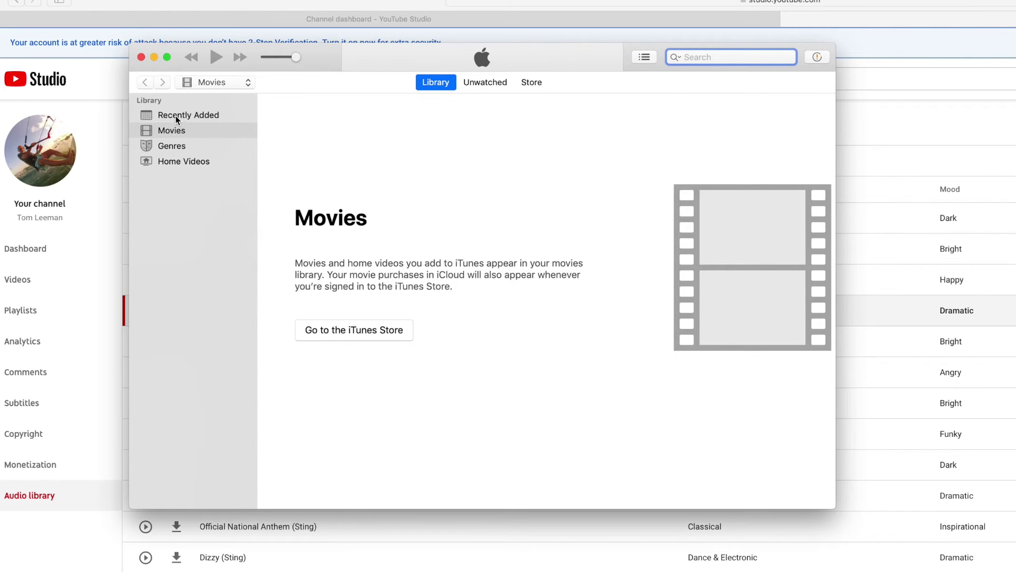
click(176, 115)
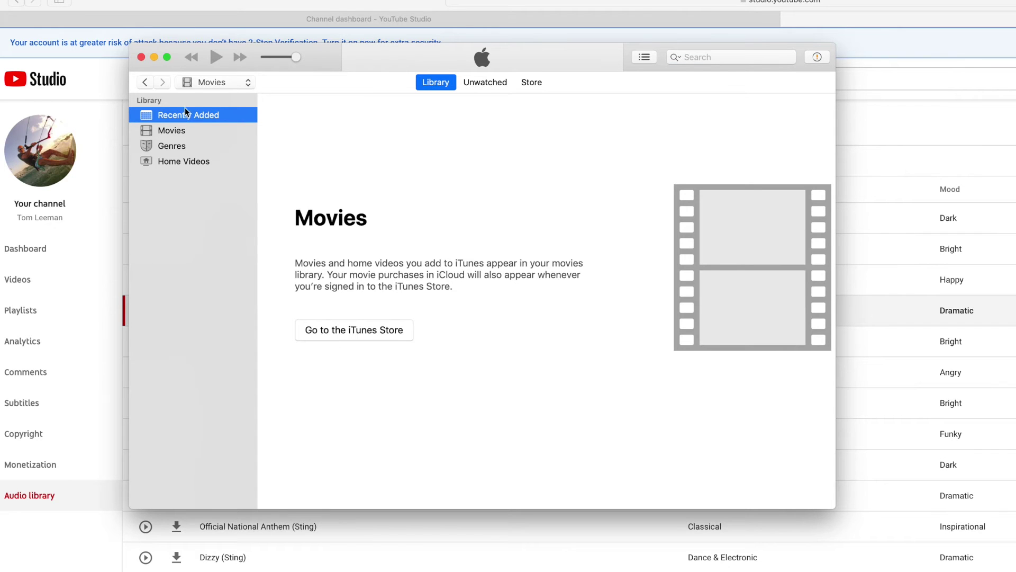
click(247, 84)
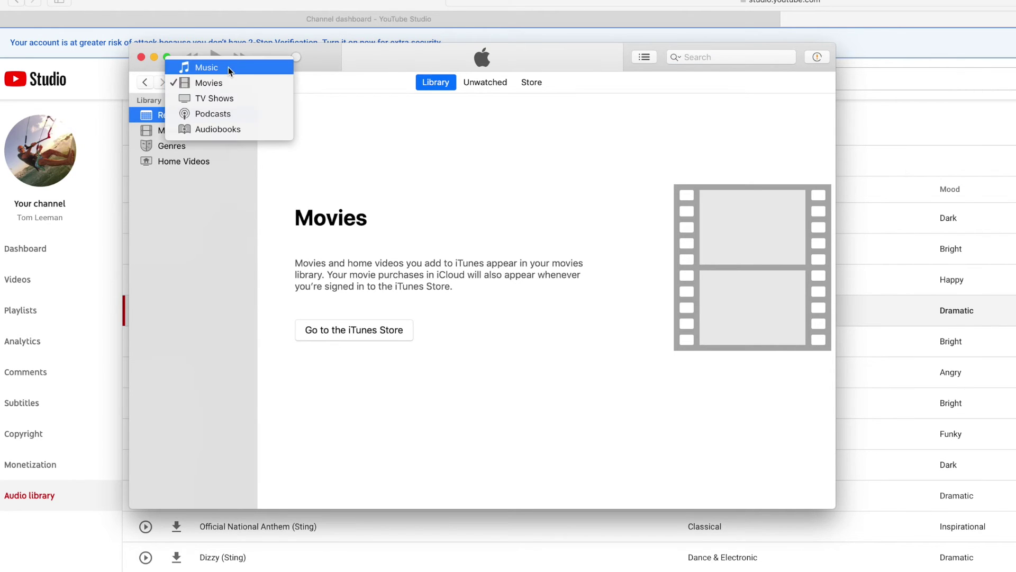
click(228, 67)
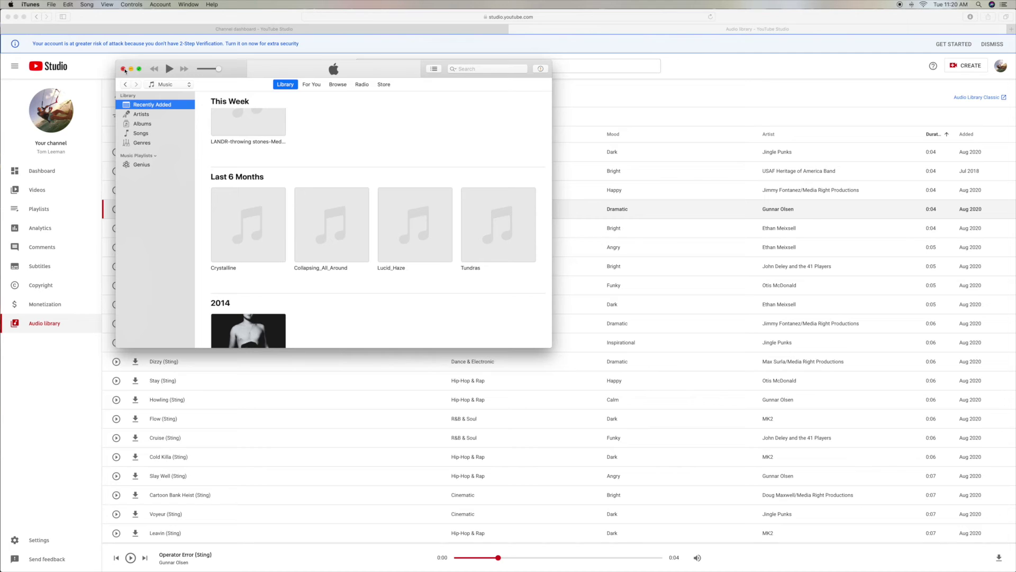
click(124, 69)
mouse_move(791, 567)
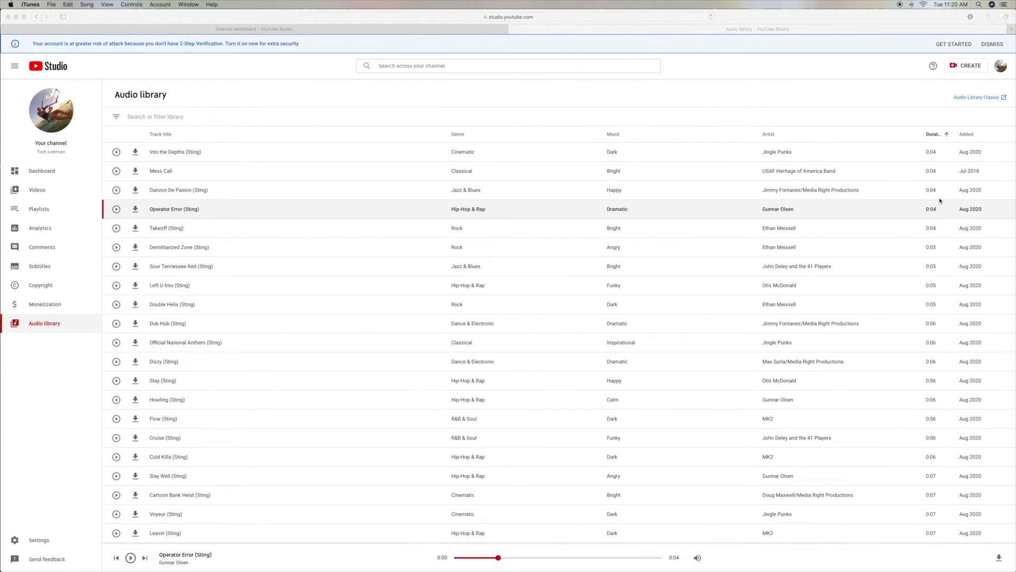
Copy the Into the Depths (Sting) mp3 from Downloads onto the desktop
drag(964, 23, 573, 24)
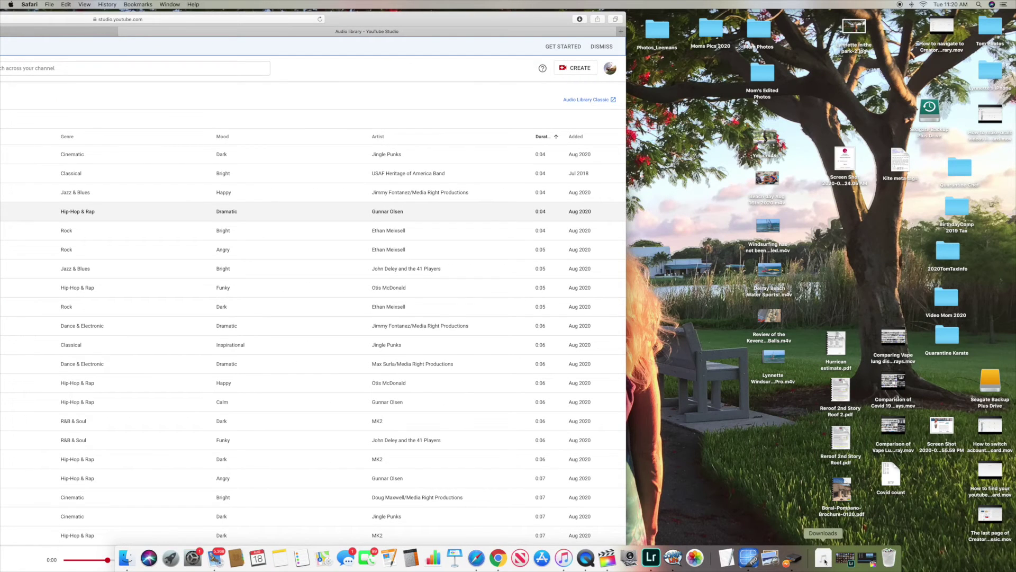
click(824, 560)
drag(825, 531, 921, 524)
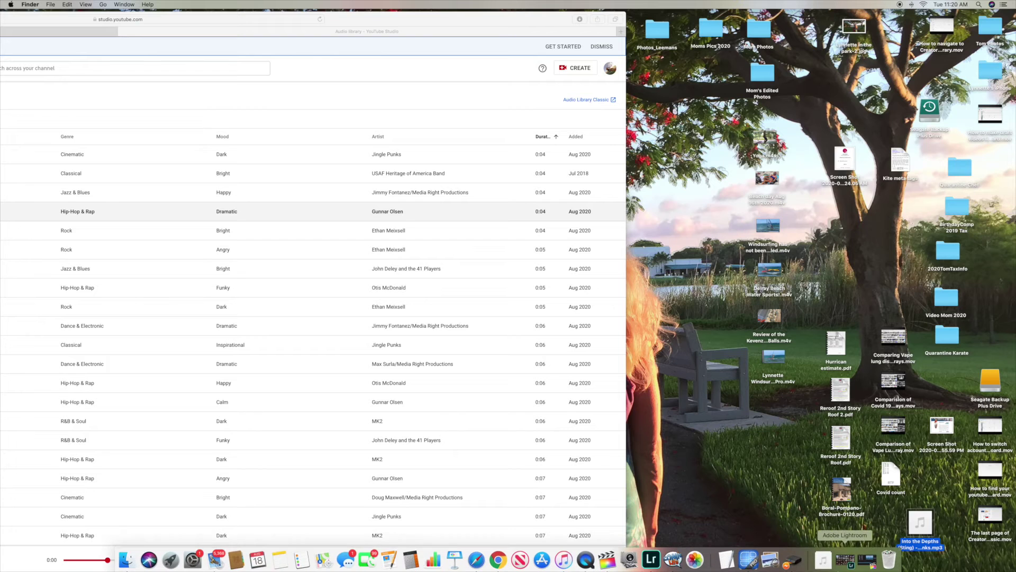
Place the Into the Depths sting under the last windsurfing clip, play it back, then delete it
click(866, 561)
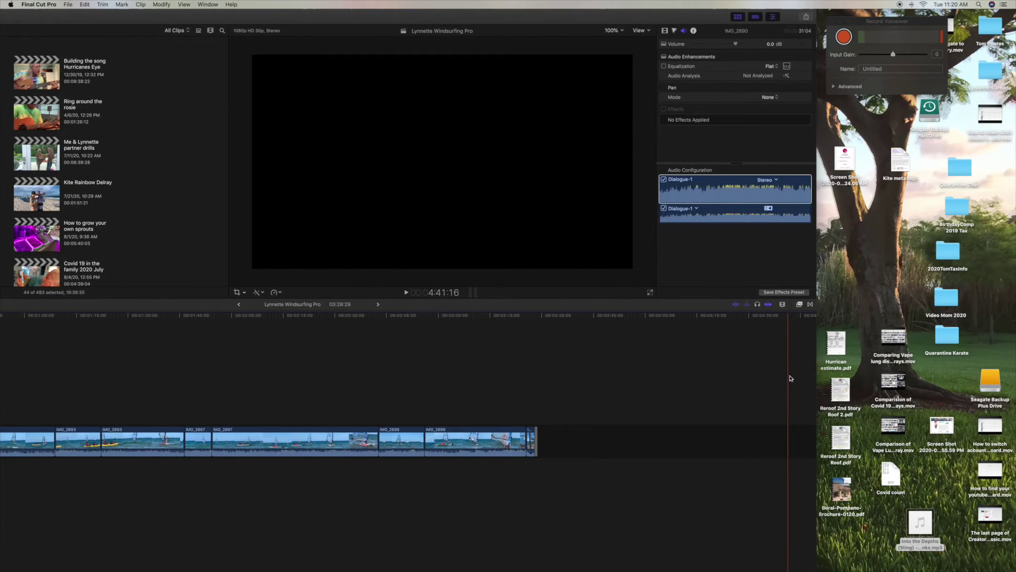
drag(920, 524, 429, 465)
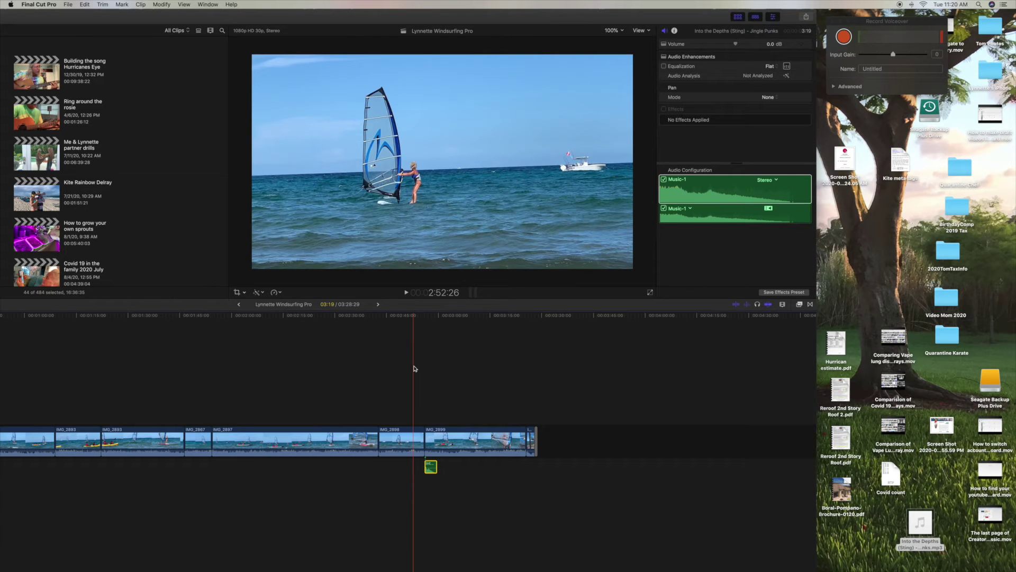
key(space)
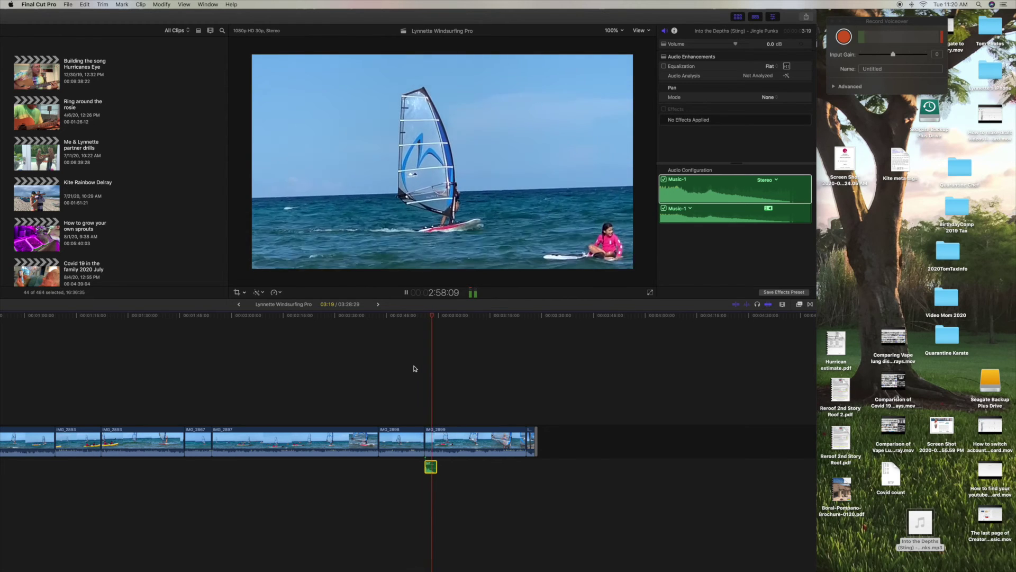
key(space)
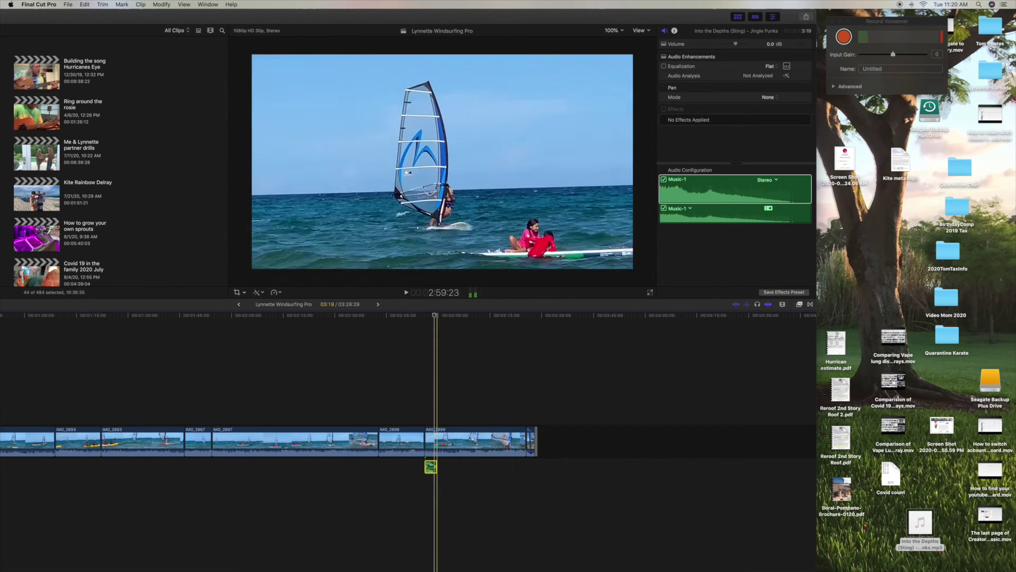
key(Delete)
Show the IMG_2899 clip's audio settings and move the editor window to the right
key(cmd+4)
mouse_move(915, 522)
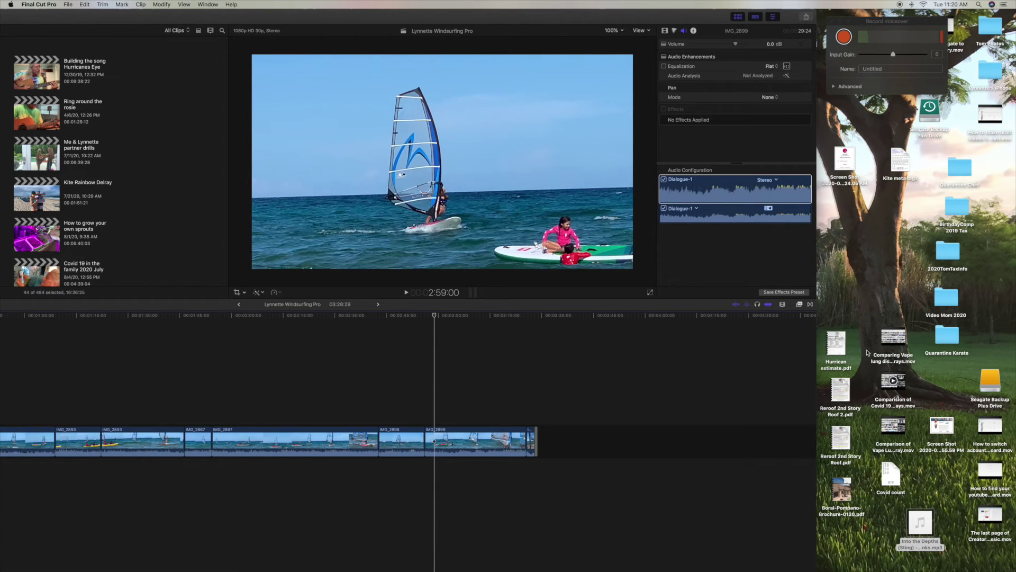
drag(615, 19, 681, 4)
Drag the Into the Depths mp3 from the desktop into iTunes Recently Added and play it
mouse_move(463, 562)
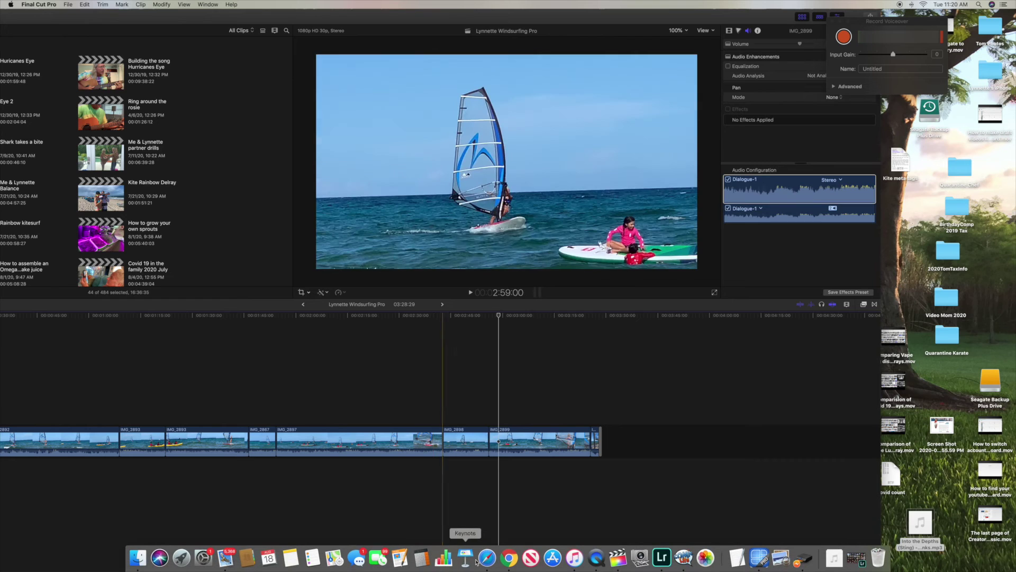
click(576, 559)
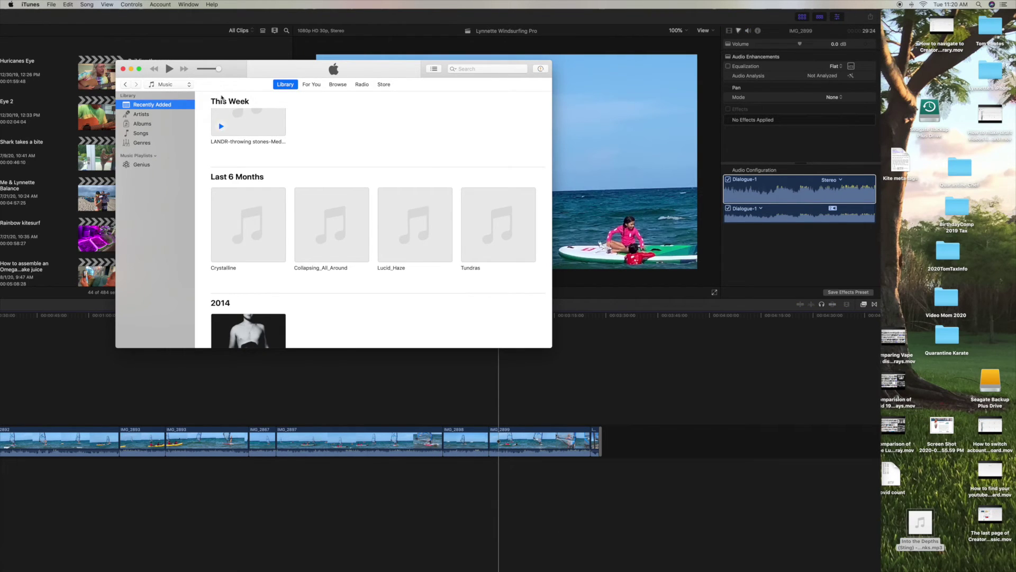
click(52, 5)
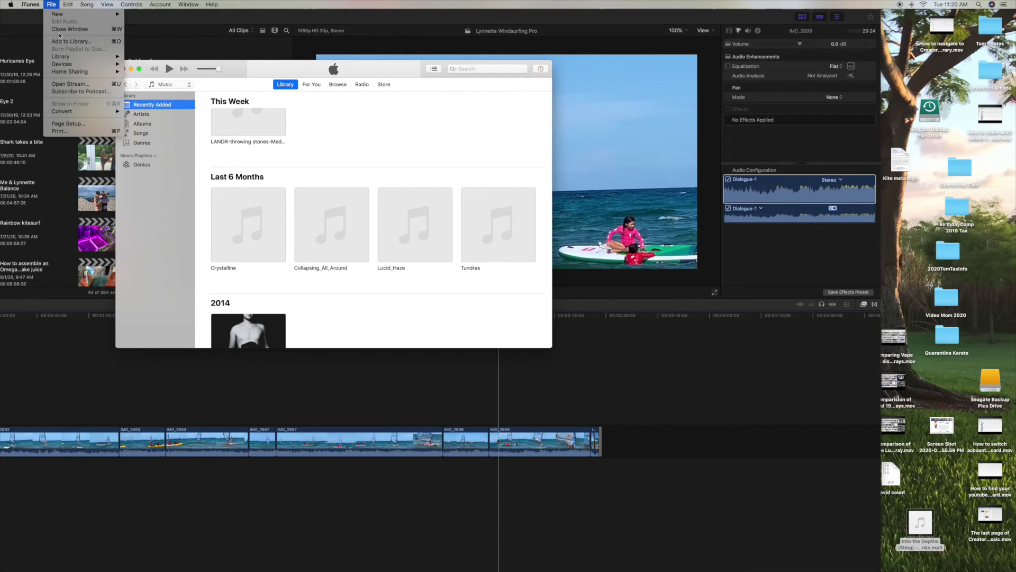
mouse_move(71, 5)
mouse_move(110, 7)
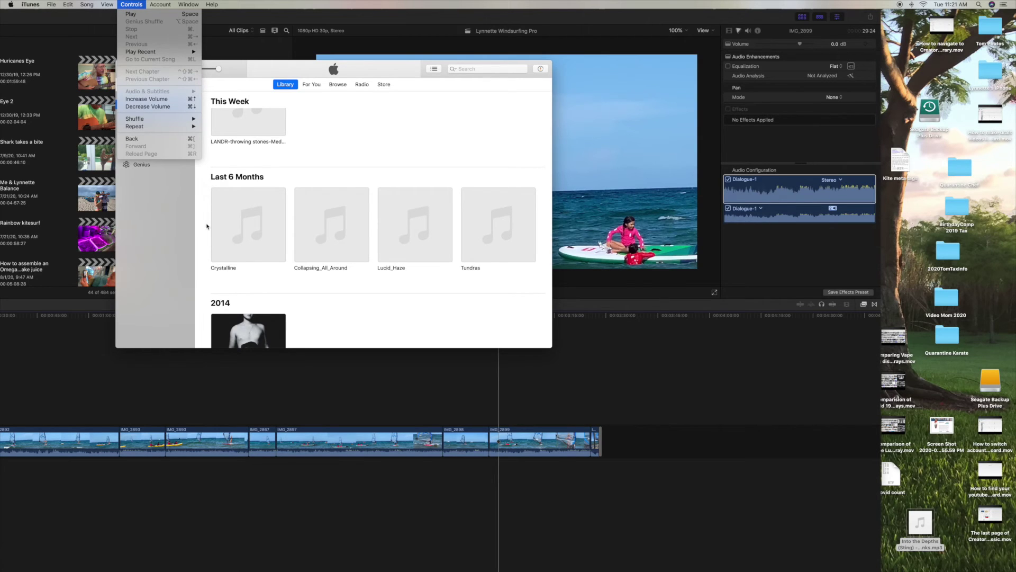
click(477, 141)
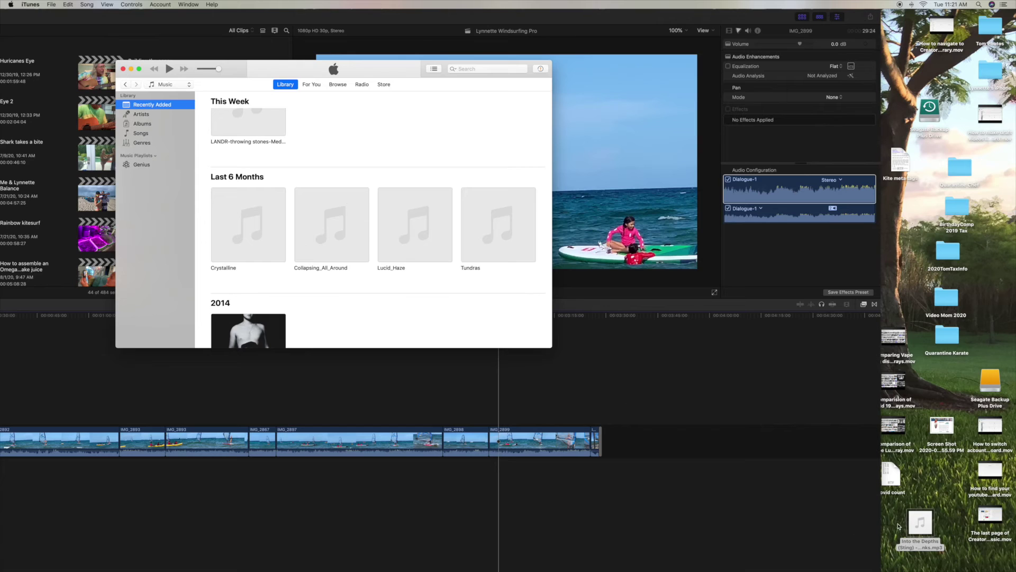
drag(920, 523, 354, 132)
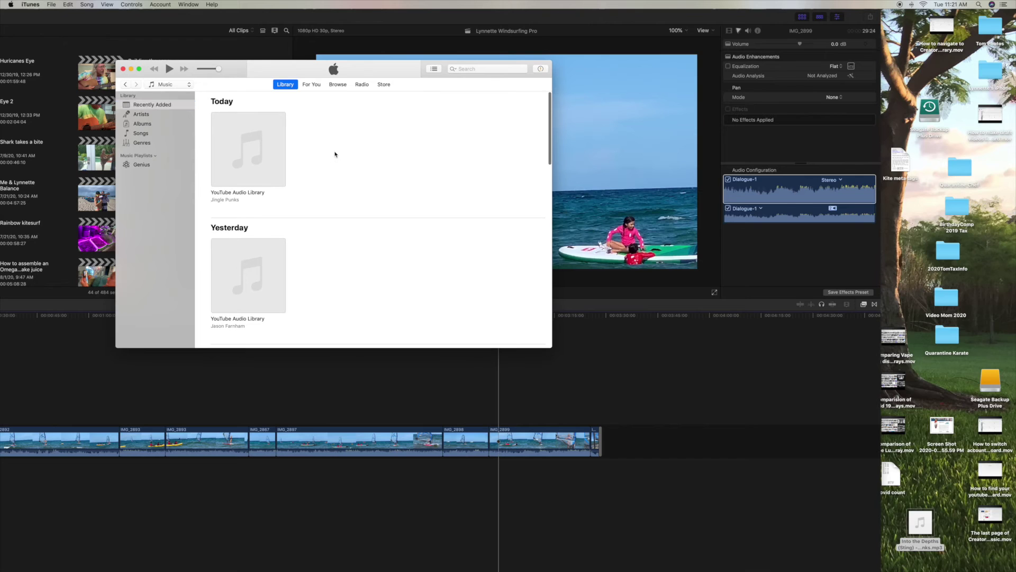
click(222, 176)
Download the Mess Call track from the audio library and play it in iTunes
mouse_move(553, 557)
click(487, 556)
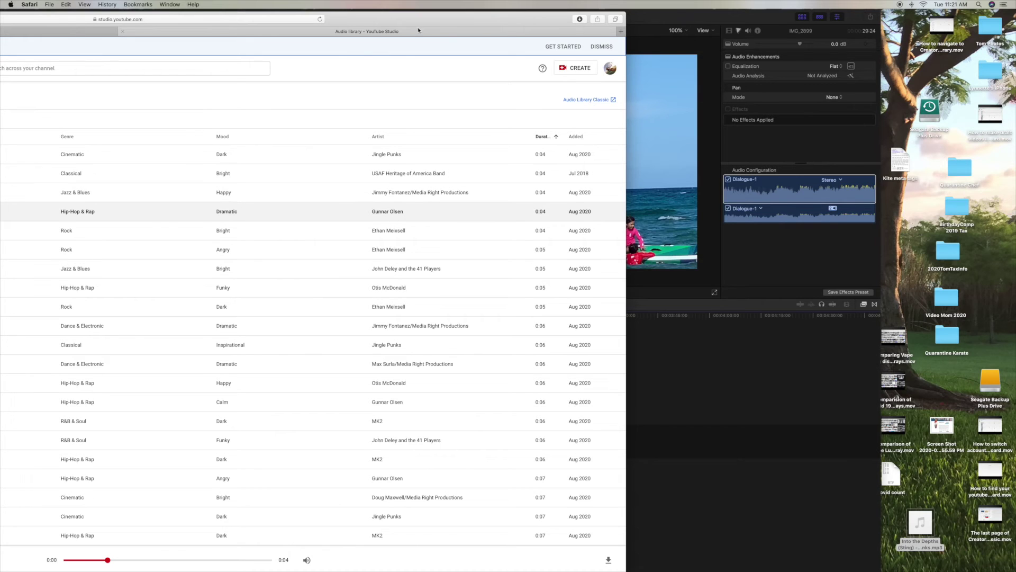
drag(400, 25, 769, 32)
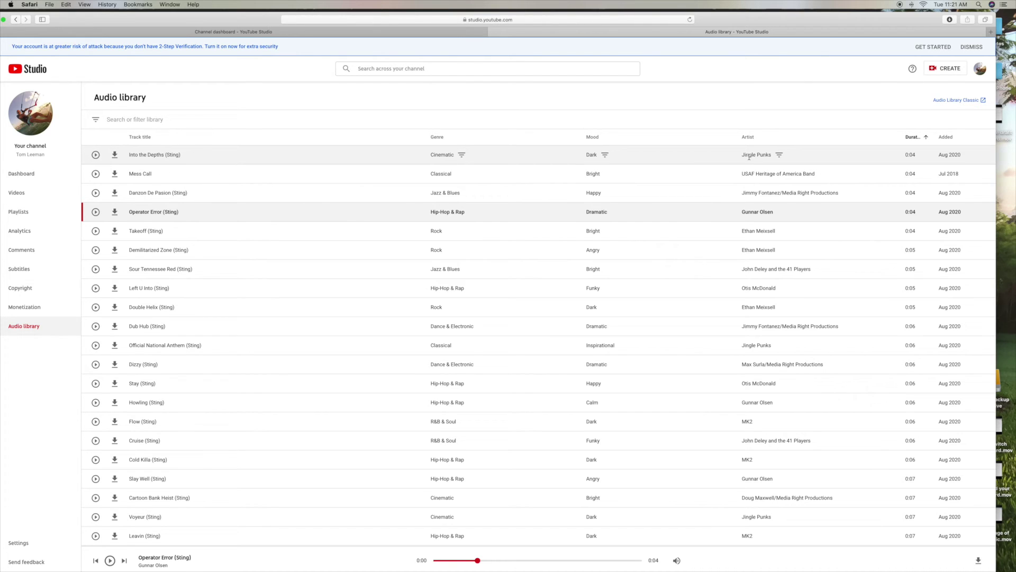
drag(399, 25, 470, 23)
click(186, 171)
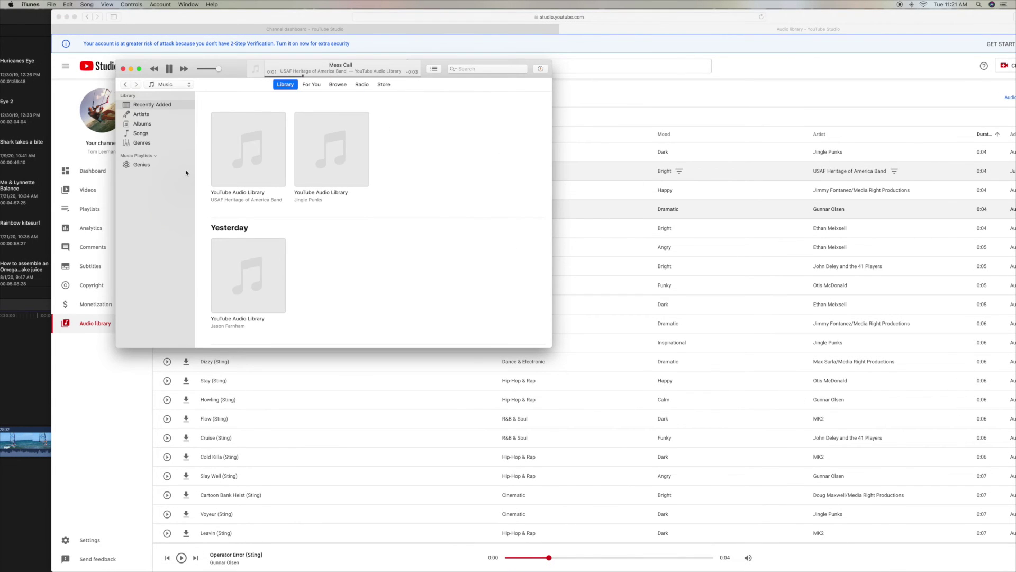
mouse_move(257, 165)
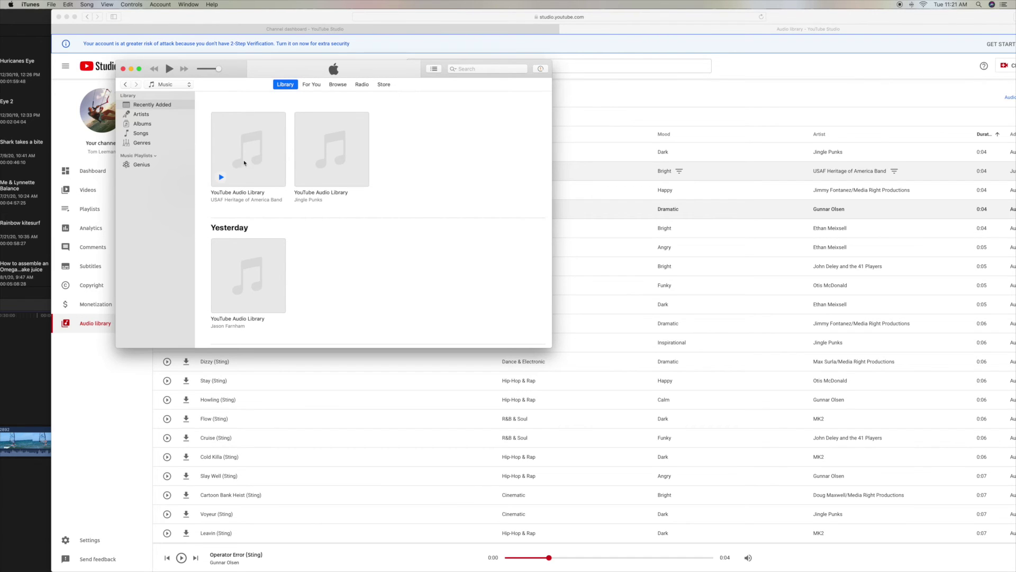
click(221, 178)
Close iTunes and move the browser window back to the left
click(123, 70)
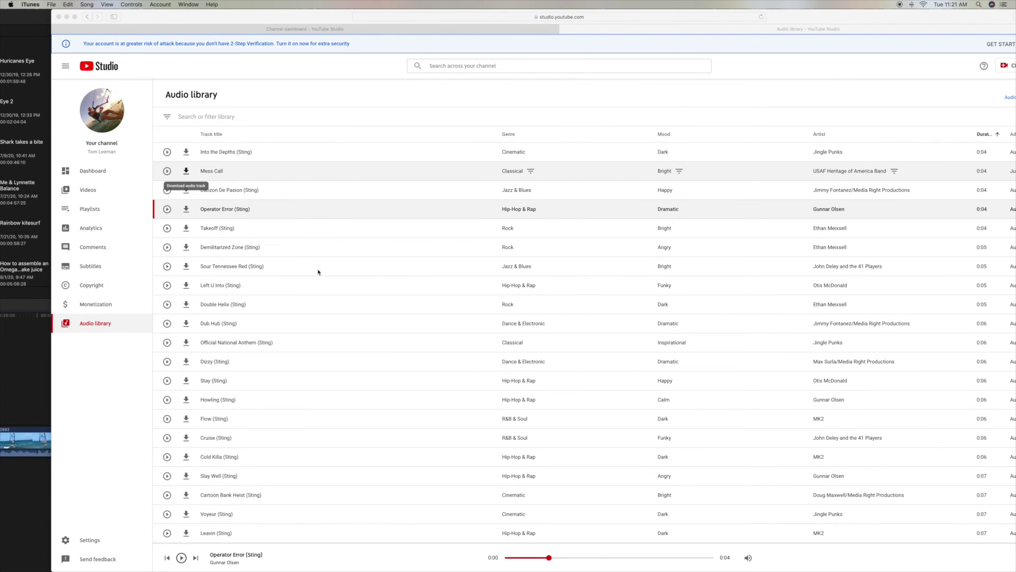
scroll(318, 272, down, 2)
scroll(318, 272, up, 2)
drag(806, 13, 758, 11)
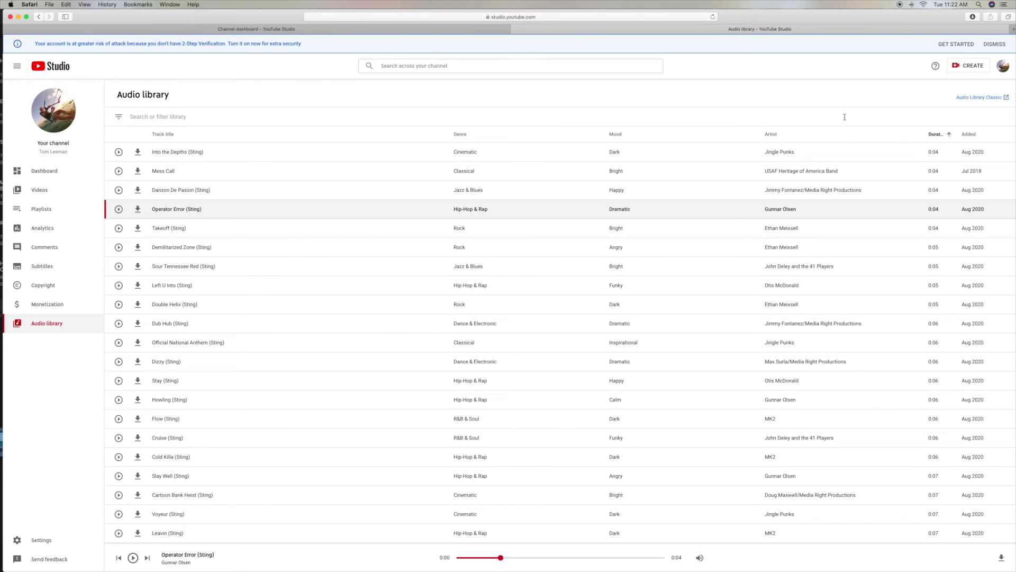
Open Audio Library Classic's Sound effects and preview 18V Cordless Drill High Pitch
click(977, 98)
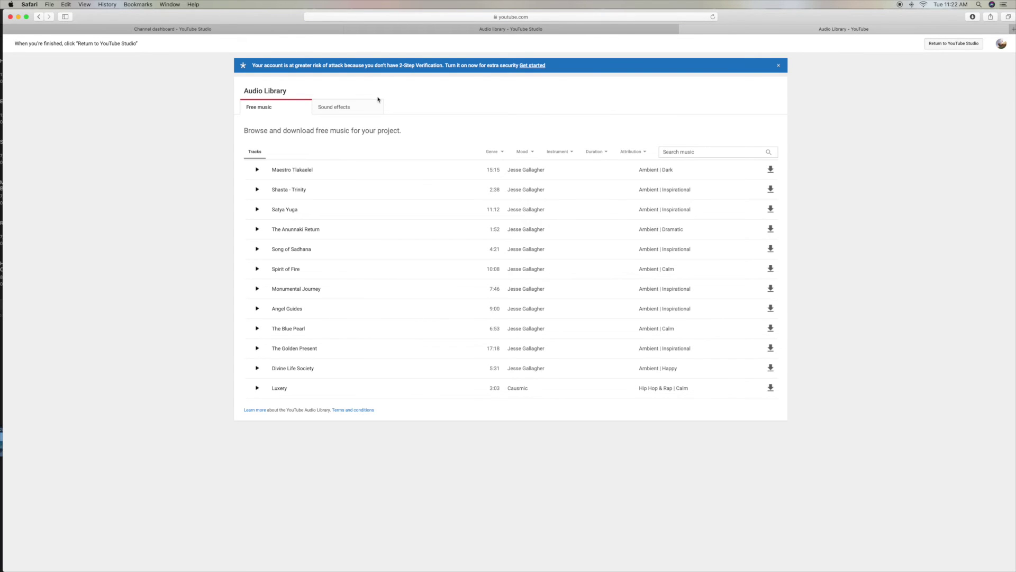
click(334, 108)
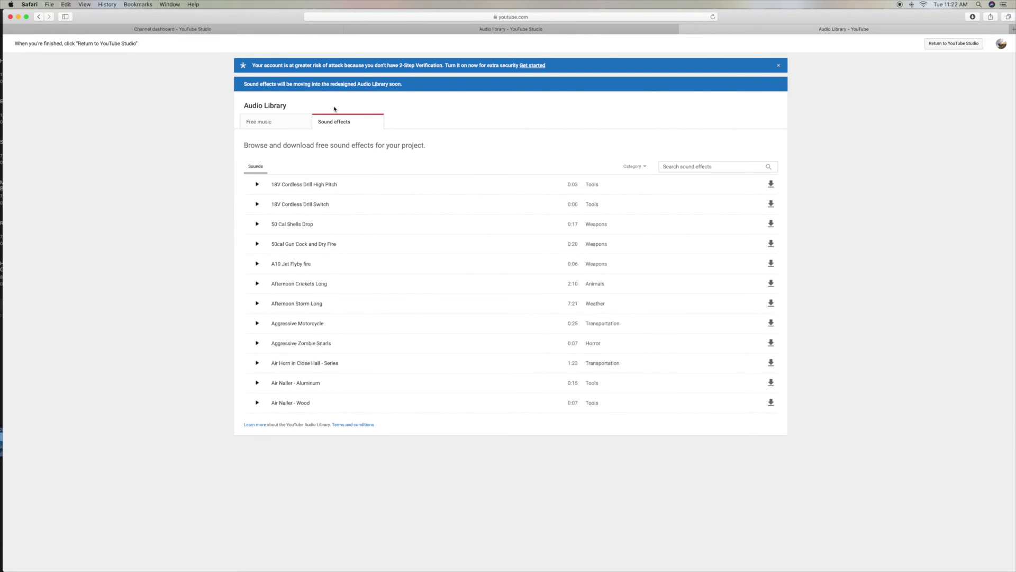
click(573, 184)
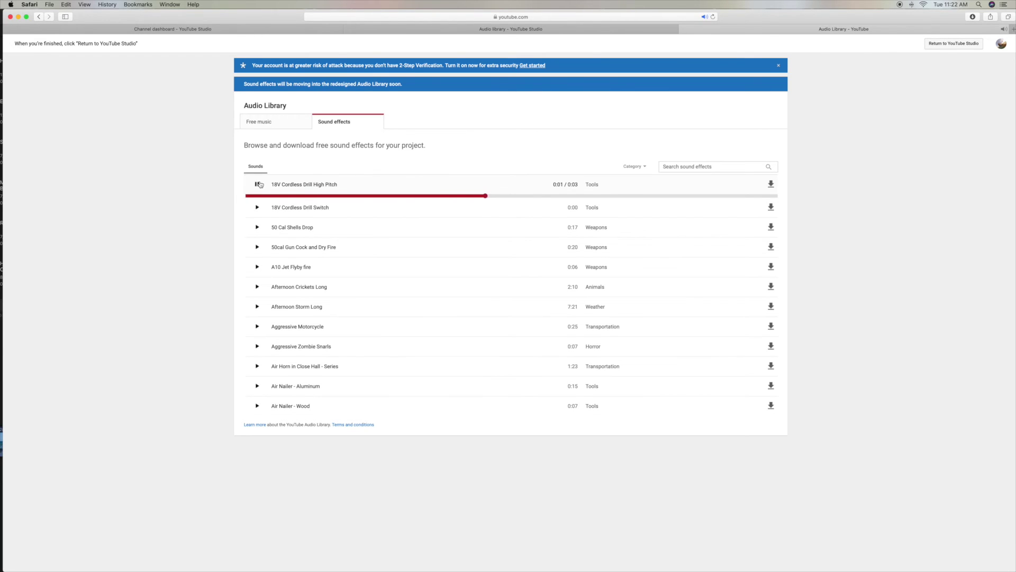
scroll(295, 256, down, 5)
scroll(295, 255, down, 6)
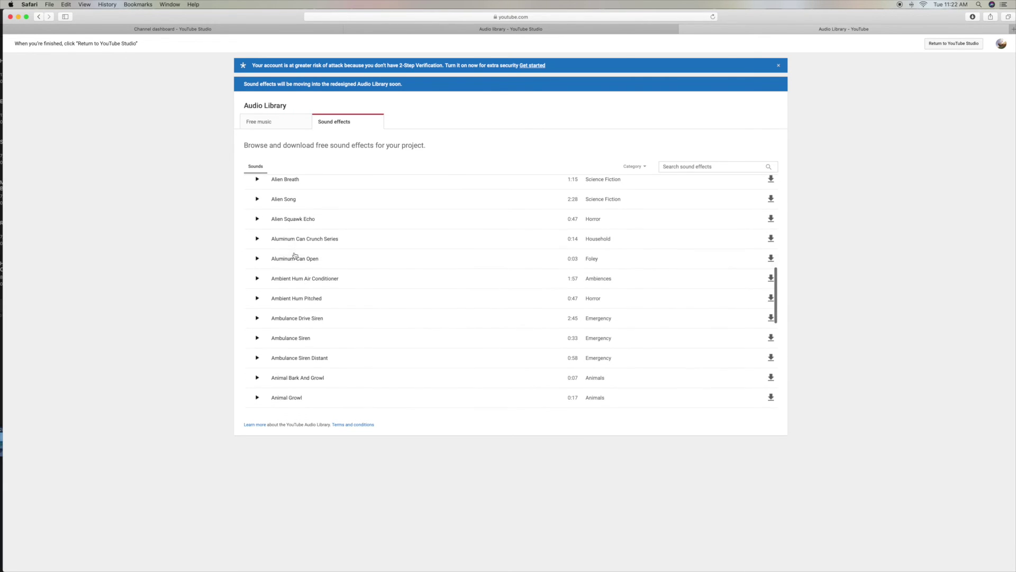
scroll(295, 255, down, 15)
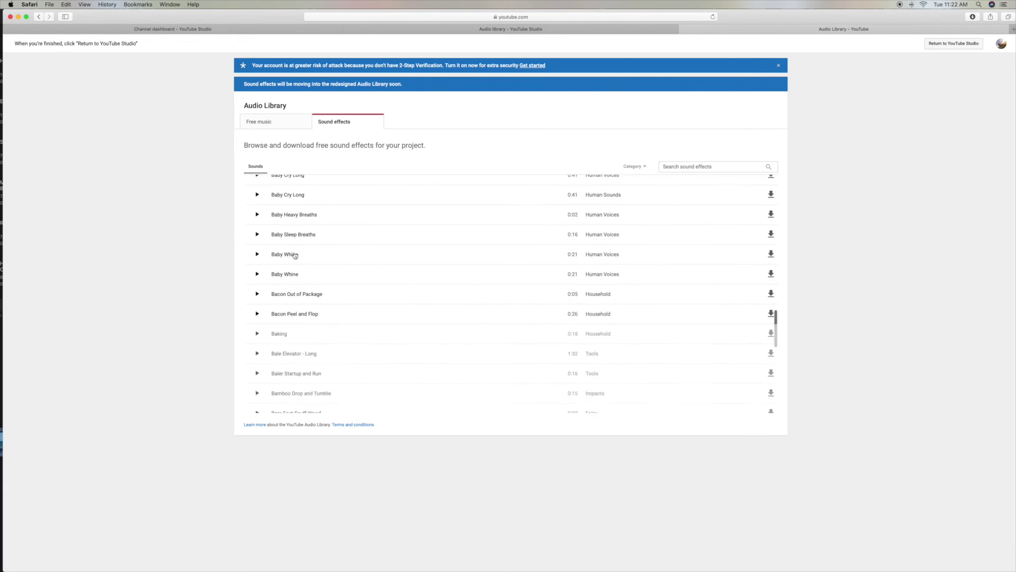
scroll(295, 255, down, 5)
scroll(295, 255, up, 20)
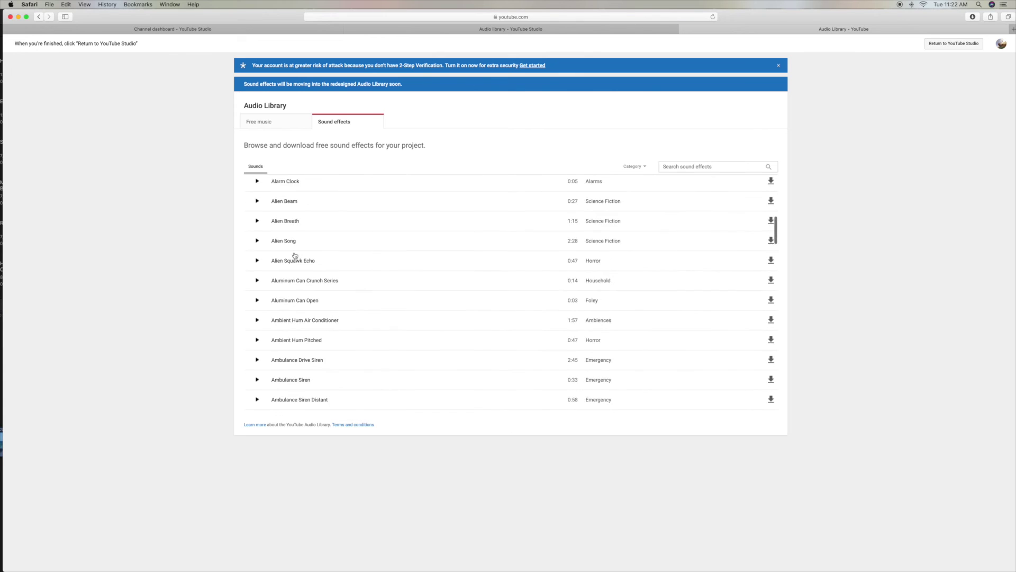
scroll(294, 256, up, 5)
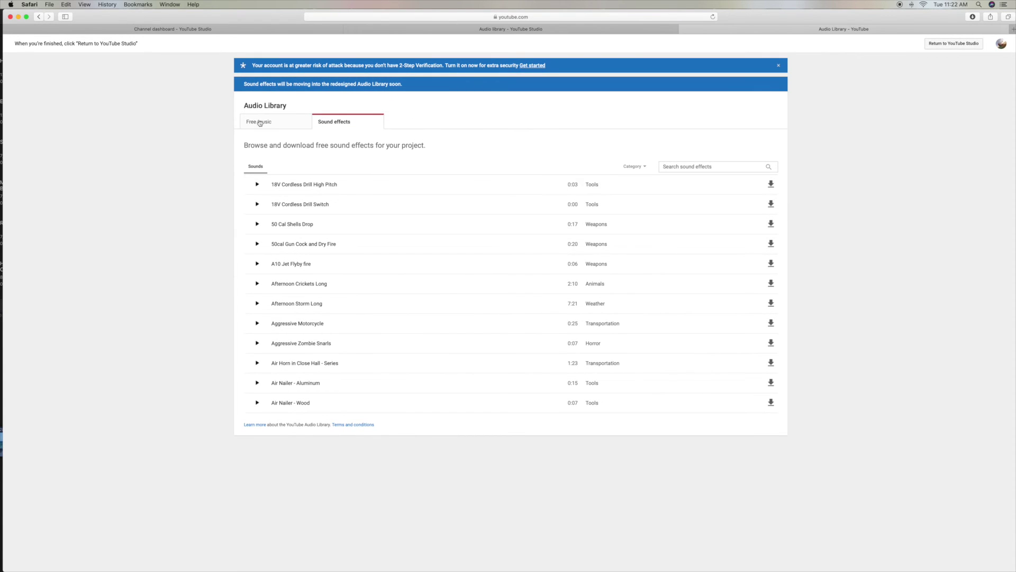
Filter the Classic Free music list to tracks shorter than 30 seconds (< :30)
click(259, 122)
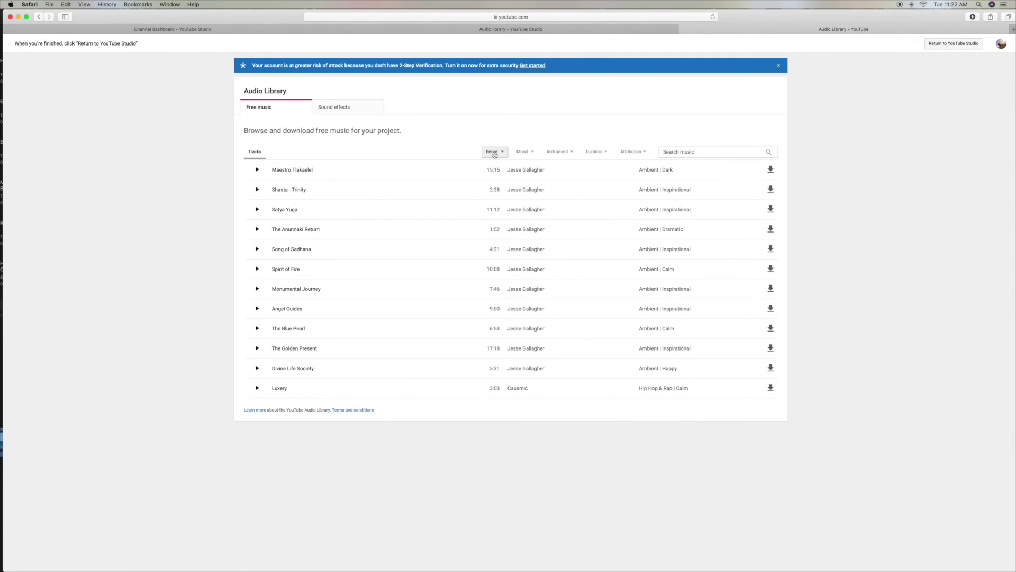
click(606, 154)
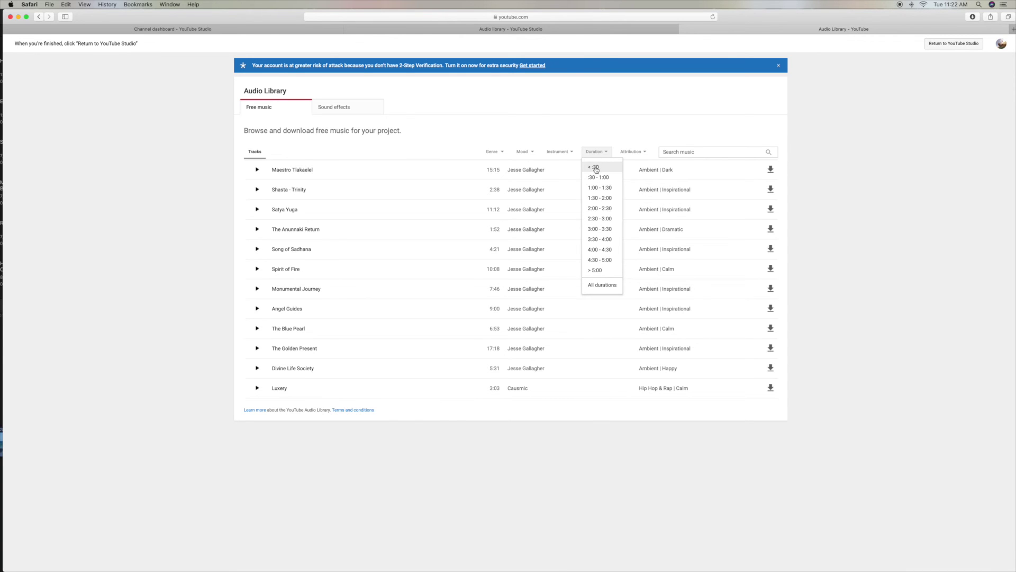
click(595, 168)
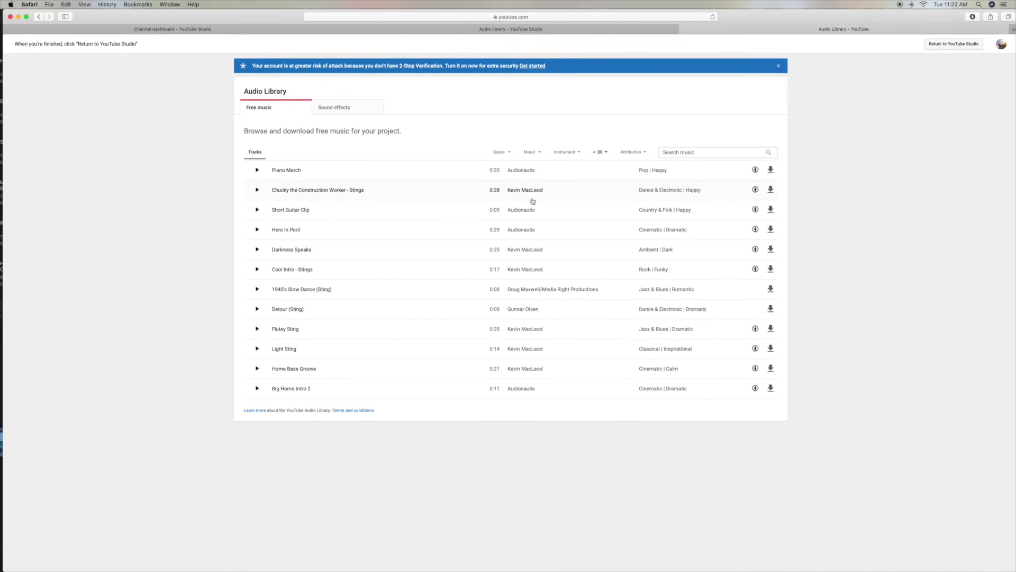
scroll(532, 201, down, 1)
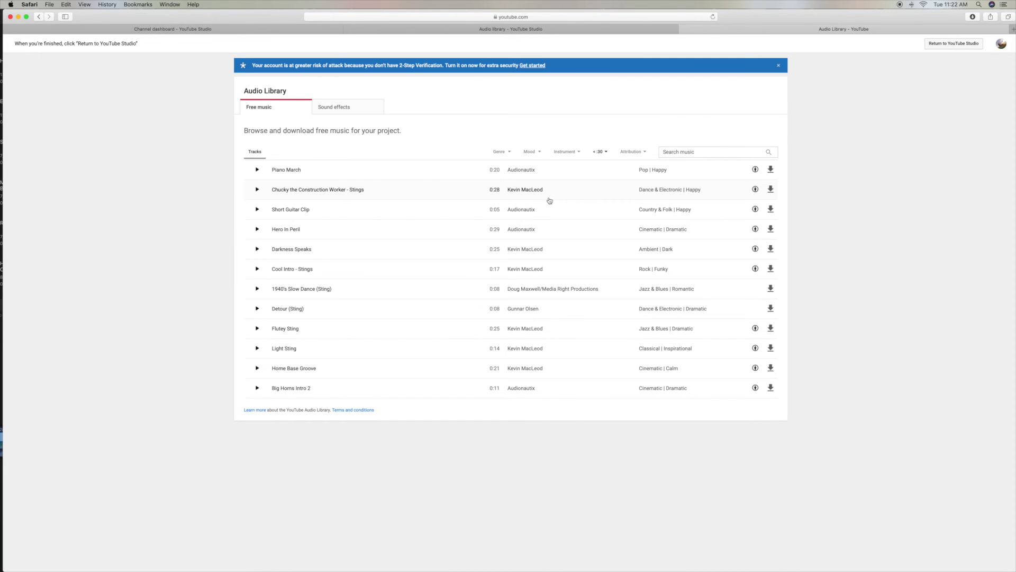
mouse_move(755, 171)
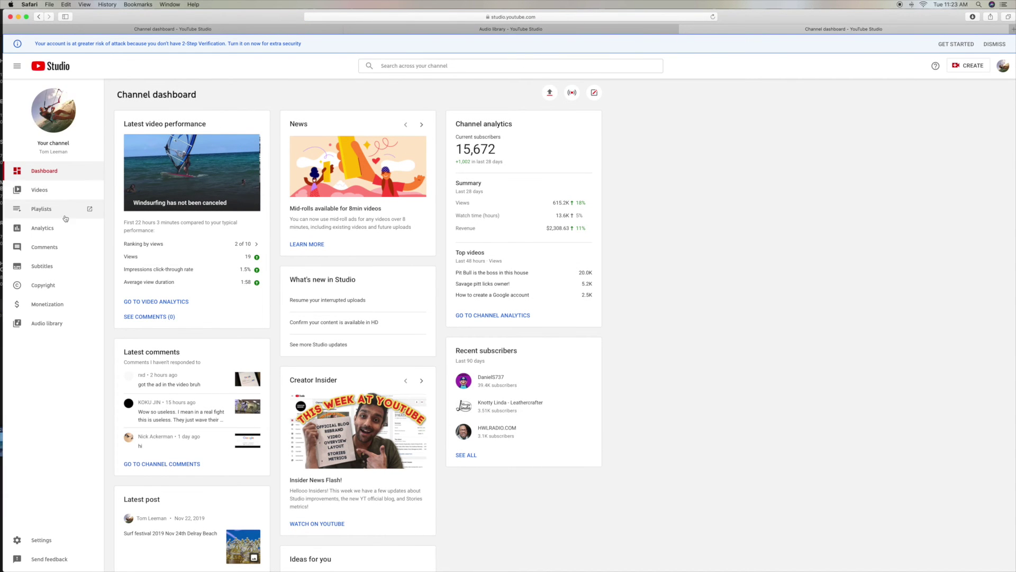
Open the Audio library from the dashboard and glance at its search filter options
click(43, 325)
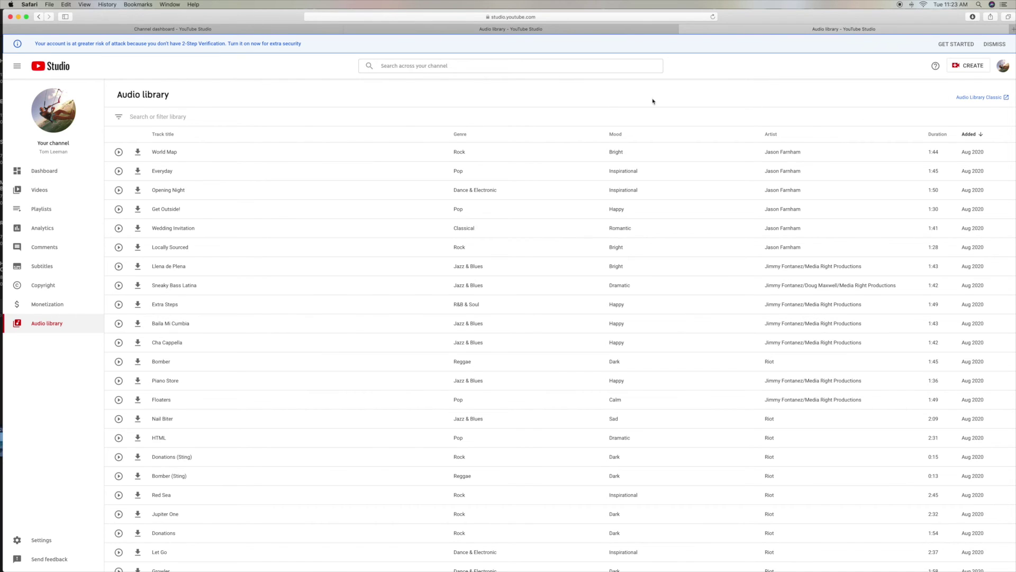
click(119, 116)
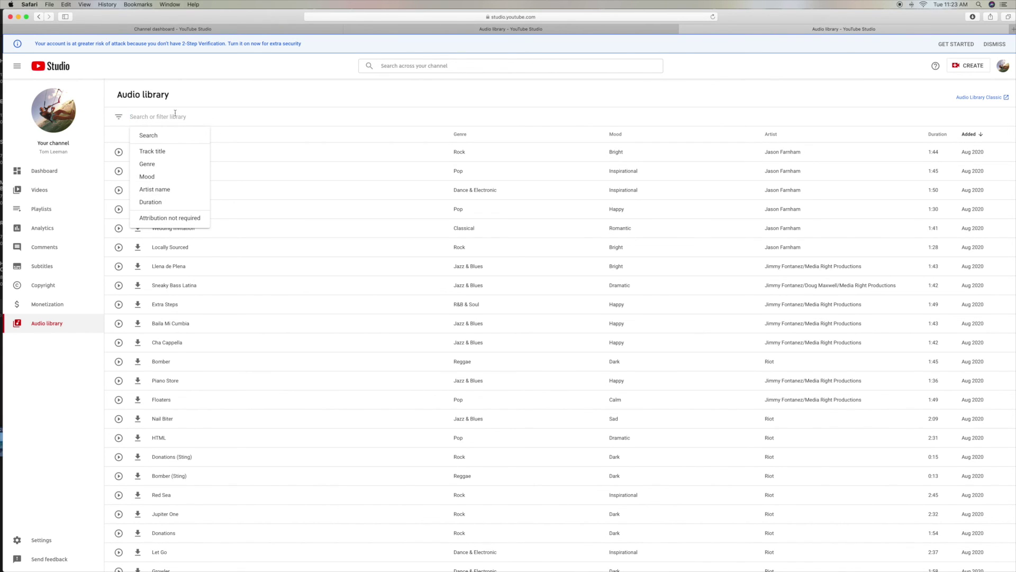
click(194, 98)
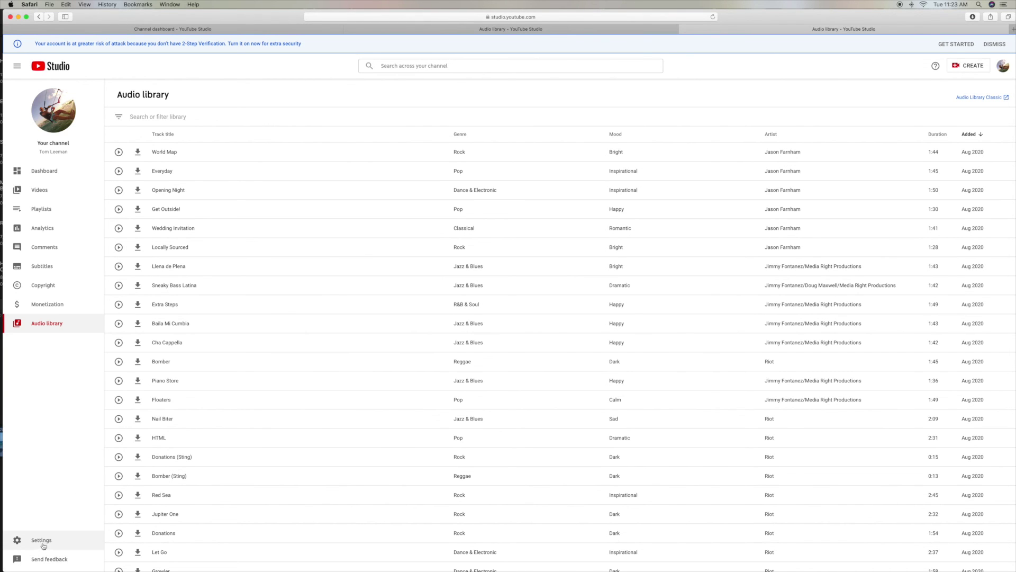
scroll(271, 528, down, 5)
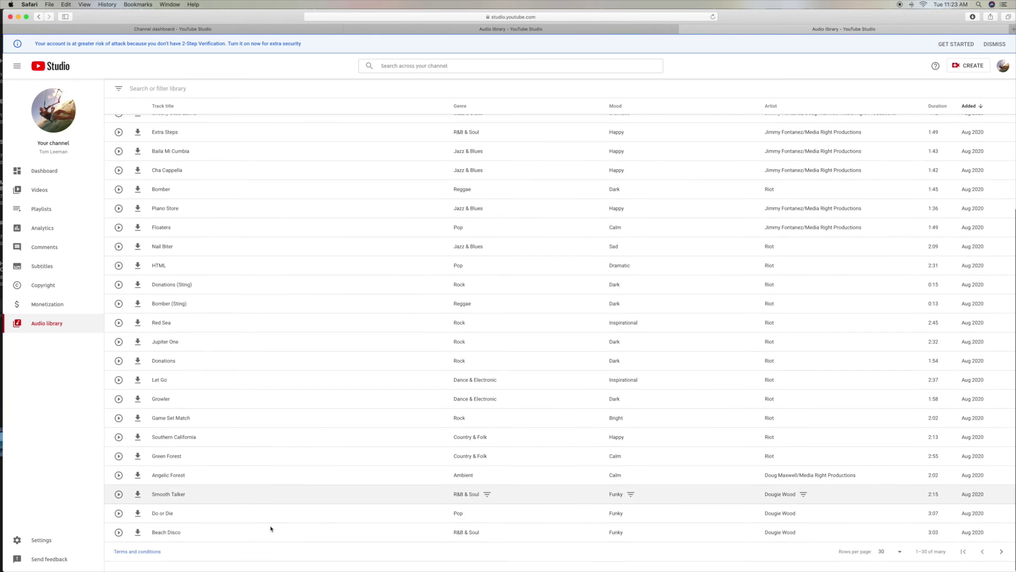
Open the Audio library's Terms and conditions link at the bottom of the page
click(142, 559)
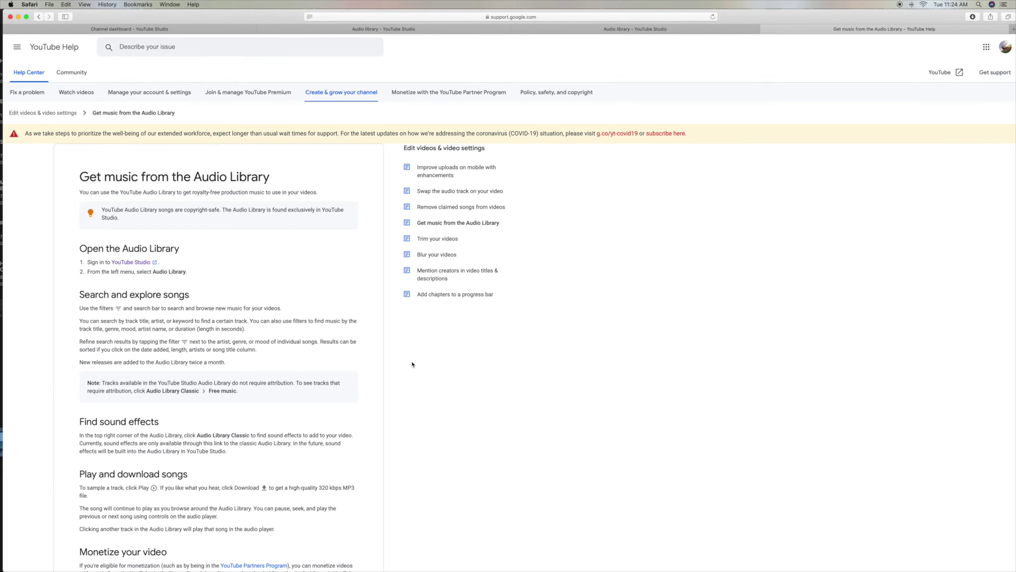
Read down the help article on searching, sound effects, downloading and monetizing, then return to its top
scroll(412, 364, down, 5)
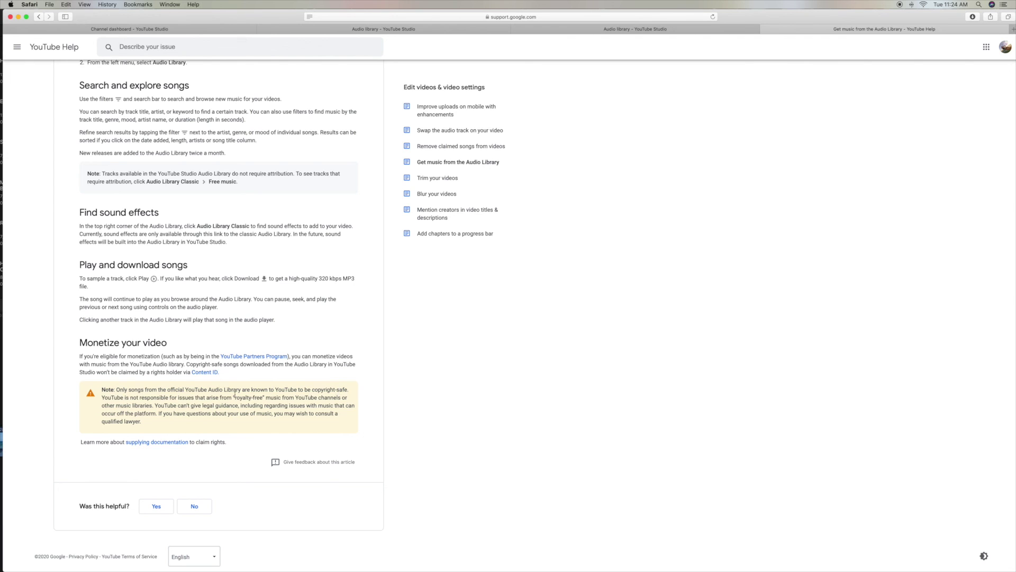
scroll(241, 394, up, 5)
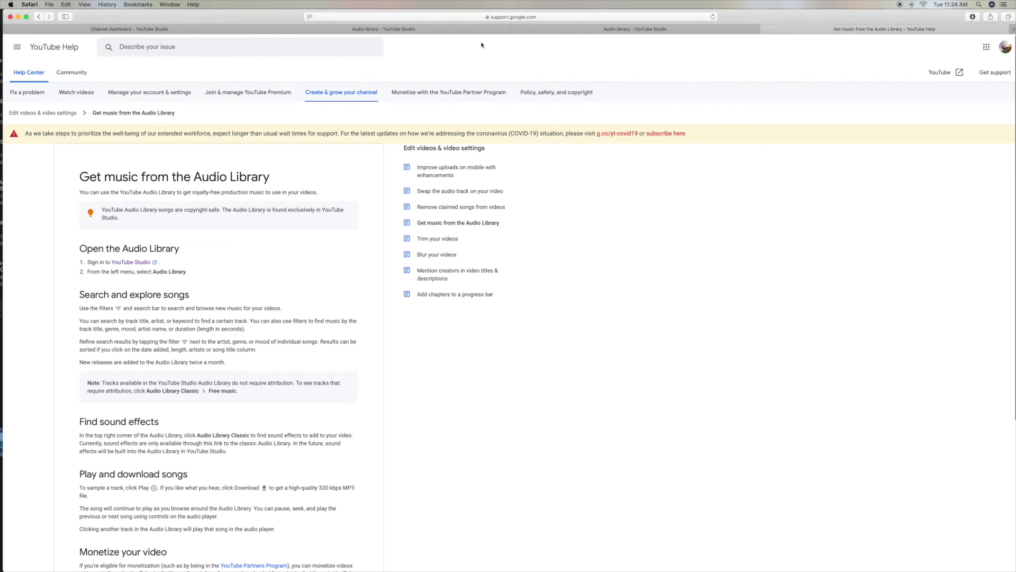
Close the YouTube Help tab, dismiss the terms notice, and return to the track list's top at World Map
click(765, 30)
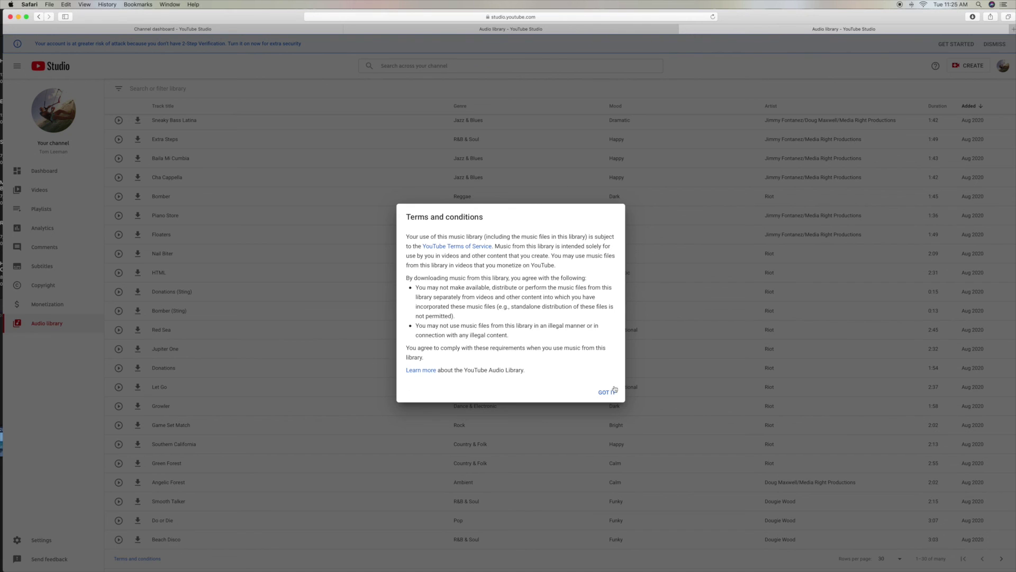
click(607, 393)
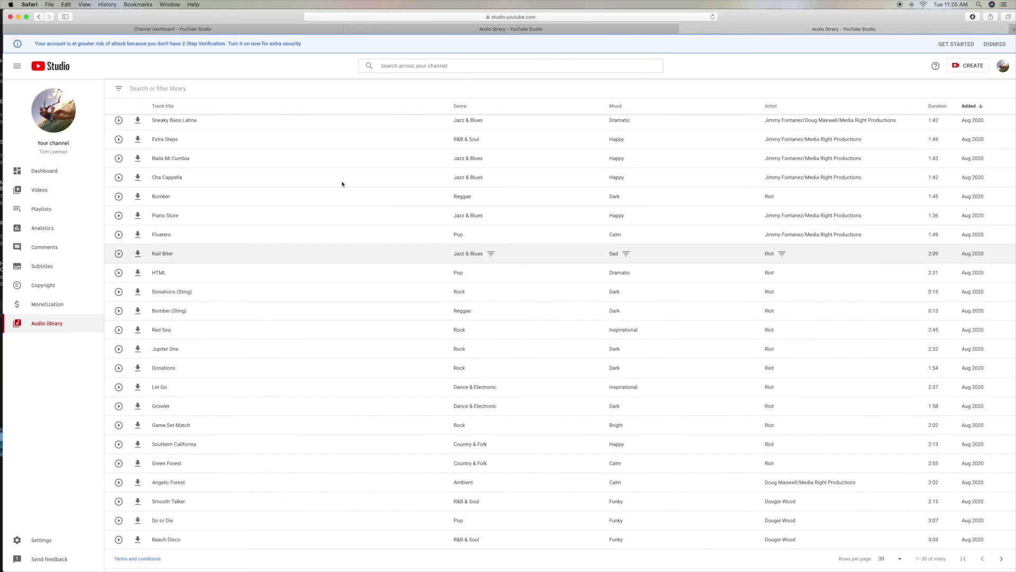
scroll(310, 162, up, 5)
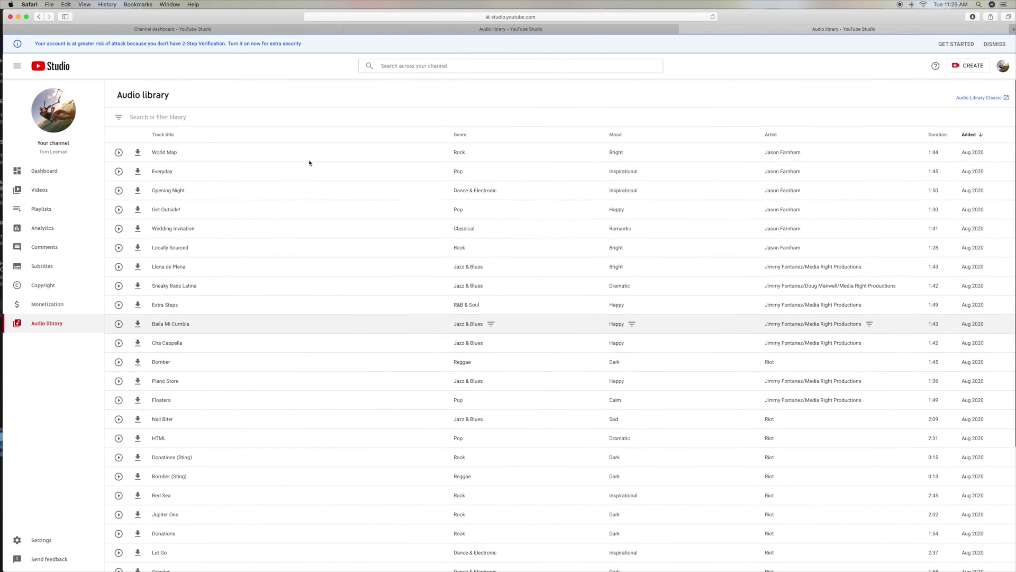